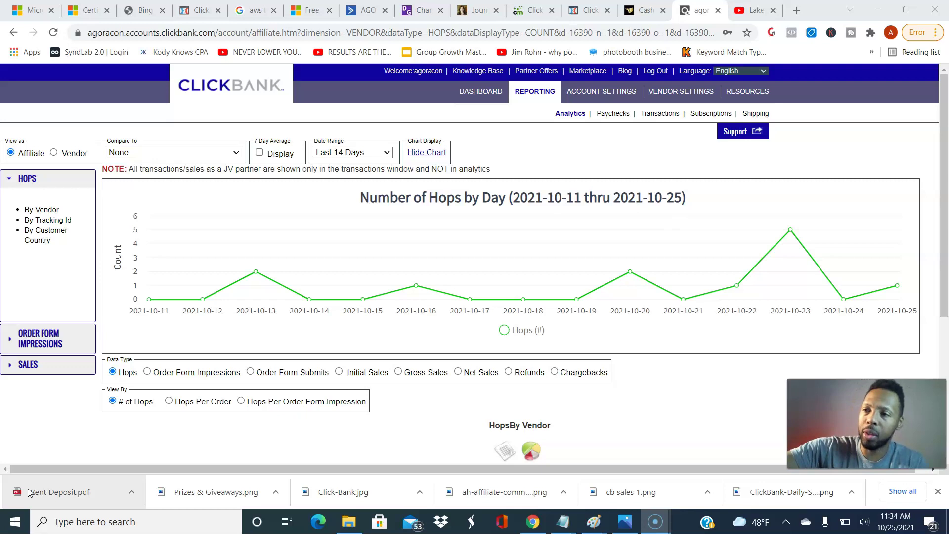
# Step: Examine the ClickBank hops-by-vendor report and the Biofit Challenge row among the ClickMagick tracking links
pyautogui.scroll(-3, 494, 247)
pyautogui.scroll(1, 494, 247)
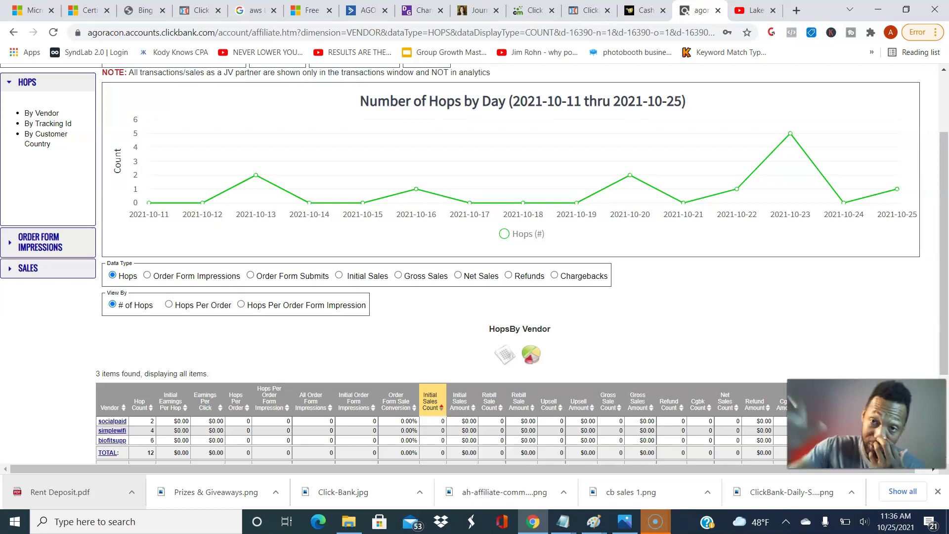
pyautogui.click(532, 10)
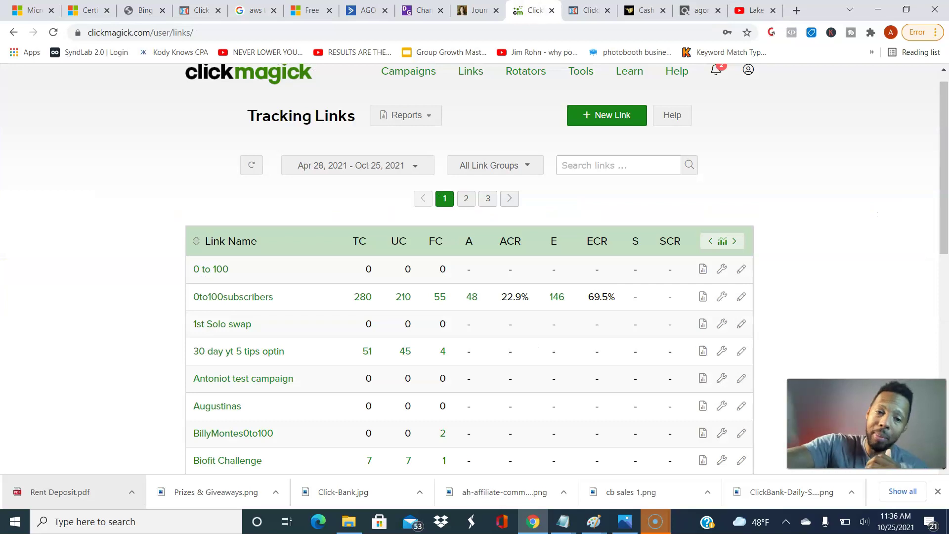
pyautogui.scroll(-2, 475, 269)
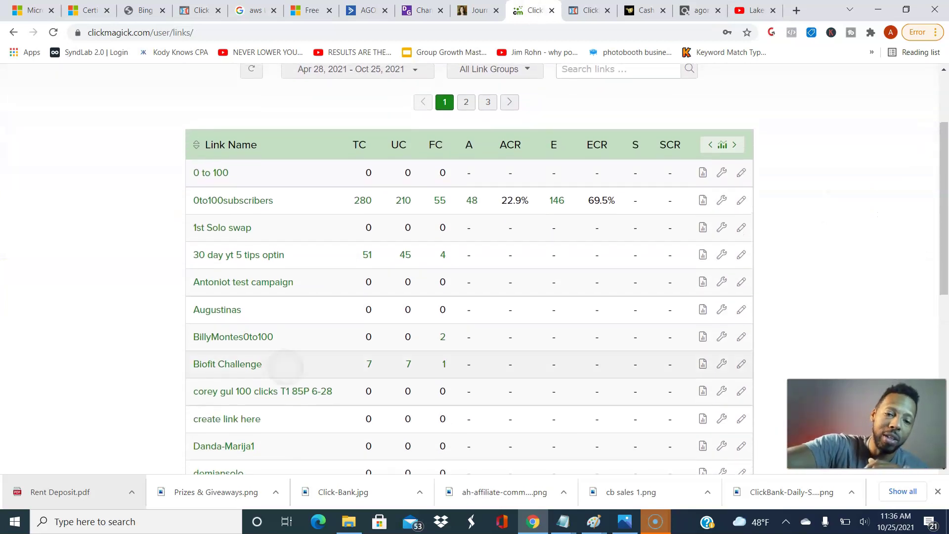
pyautogui.rightClick(287, 369)
pyautogui.press('Escape')
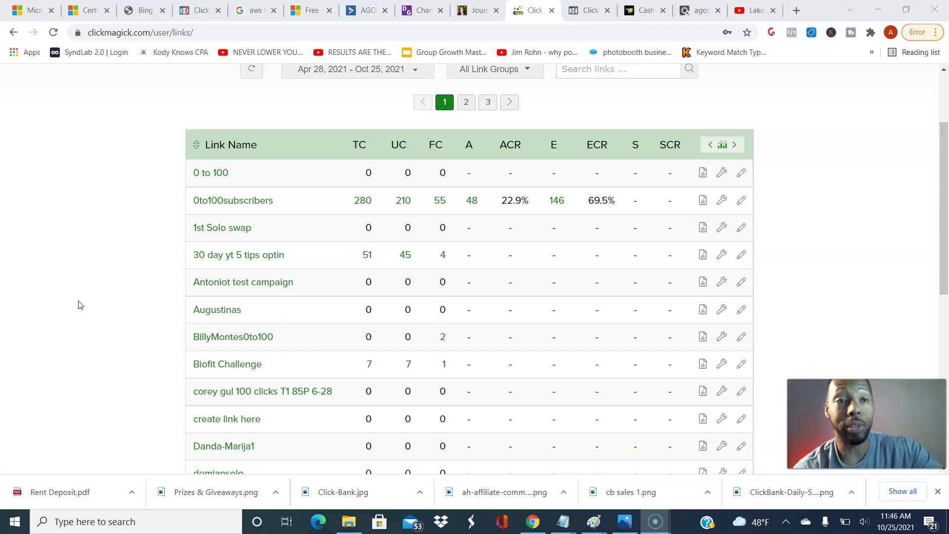
# Step: Switch to Microsoft Advertising and compare the new ad's form as a Responsive search ad and as an Expanded text ad
pyautogui.hotkey('ctrl', '1')
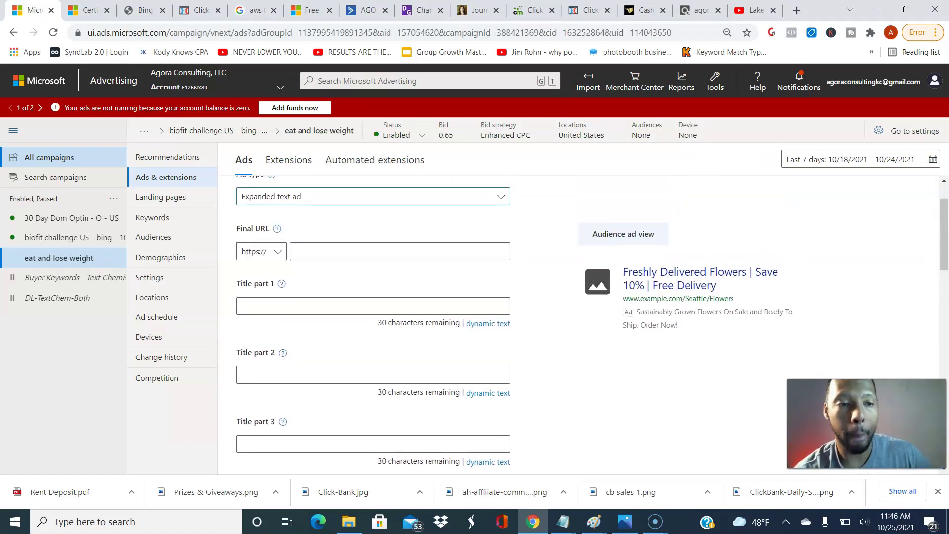
pyautogui.scroll(1, 494, 317)
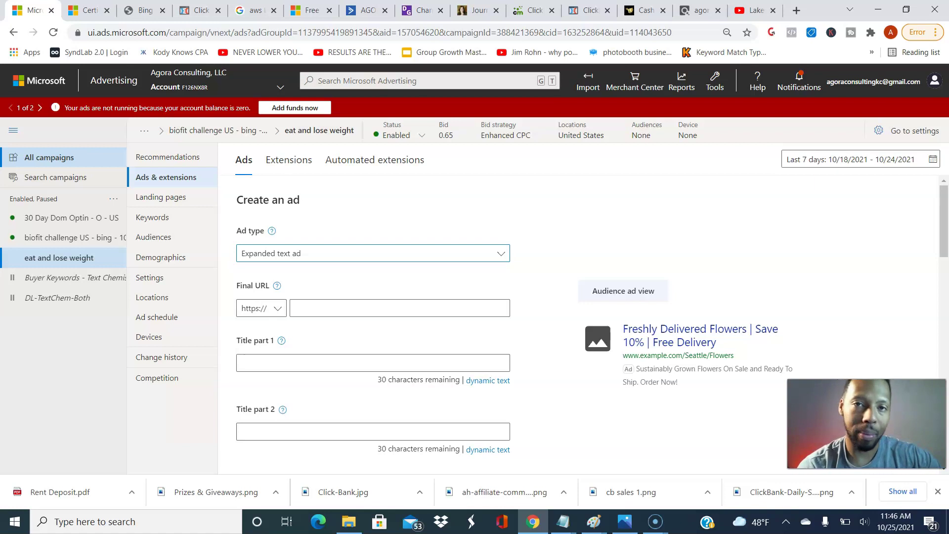
pyautogui.click(301, 254)
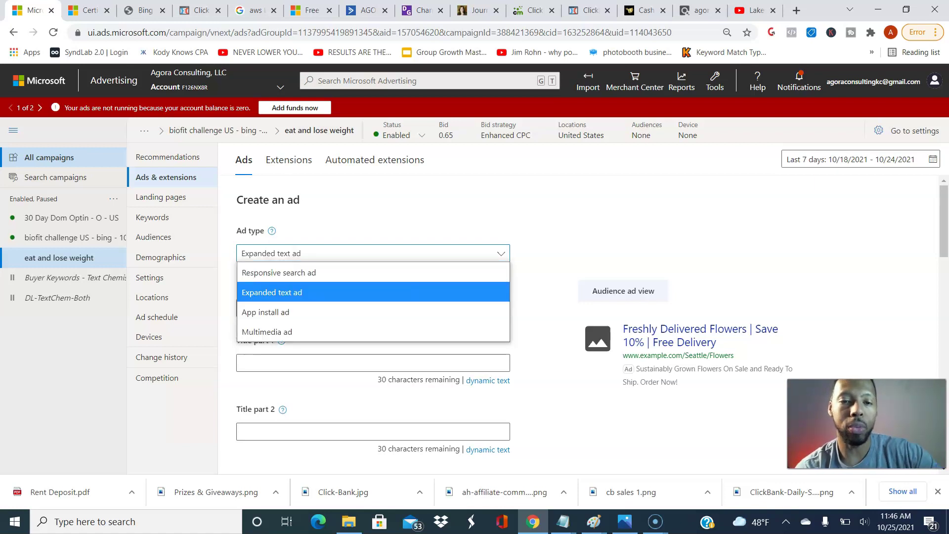
pyautogui.click(279, 272)
pyautogui.click(301, 254)
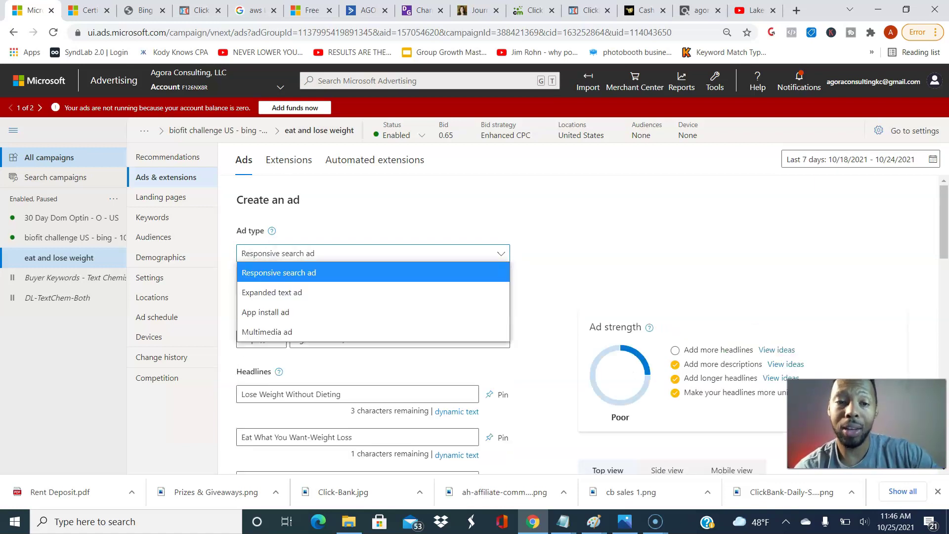
pyautogui.click(277, 291)
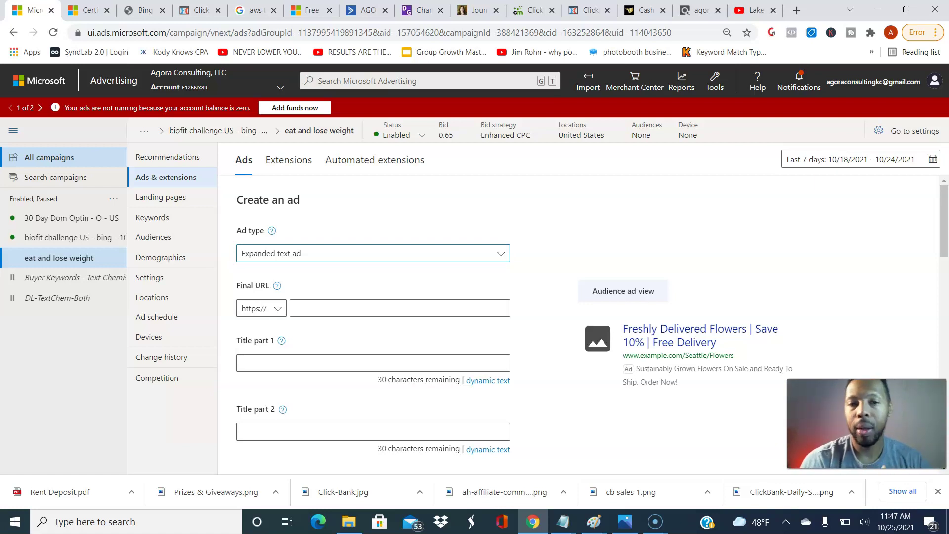
# Step: Set the ad type to Responsive search ad and examine its final URL, headlines, path and descriptions
pyautogui.click(261, 254)
pyautogui.click(278, 272)
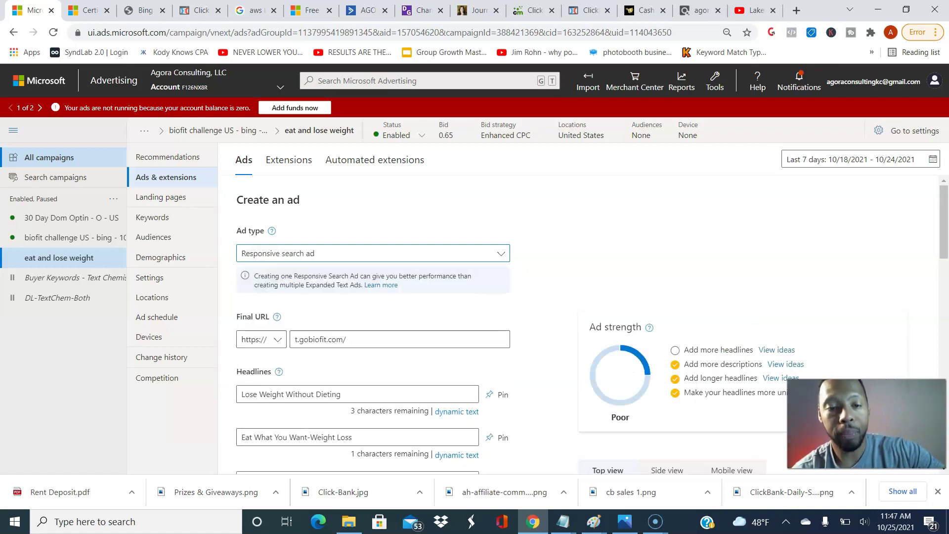
pyautogui.scroll(-4, 592, 324)
pyautogui.scroll(1, 277, 321)
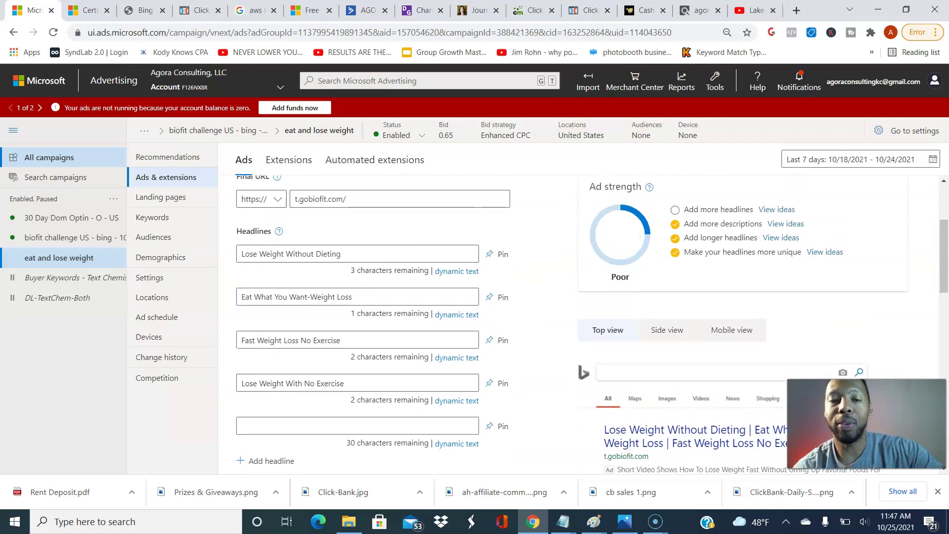
pyautogui.click(261, 297)
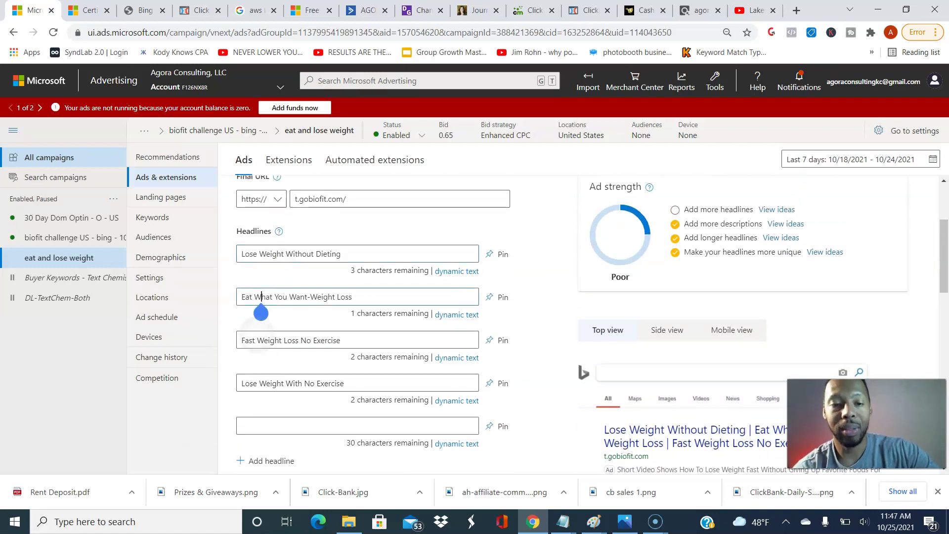
pyautogui.click(244, 425)
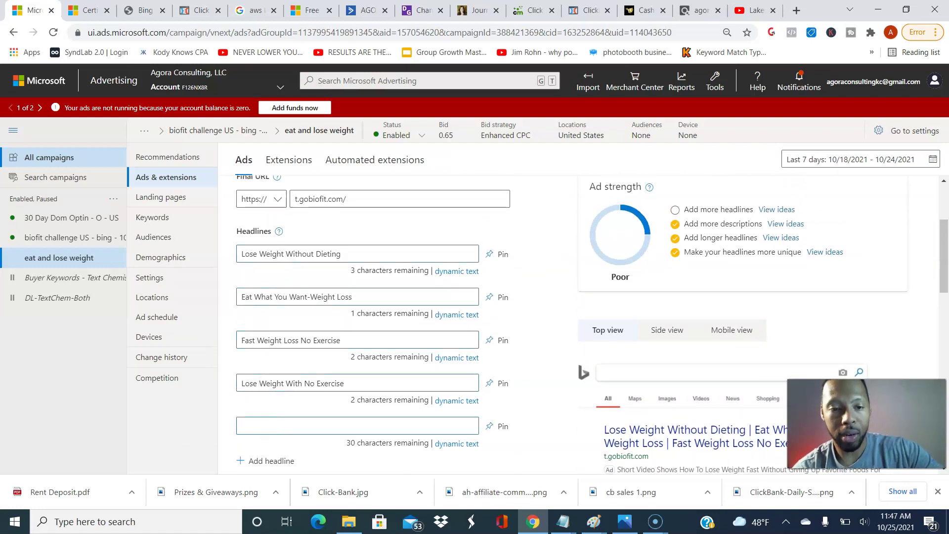
pyautogui.scroll(-2, 475, 321)
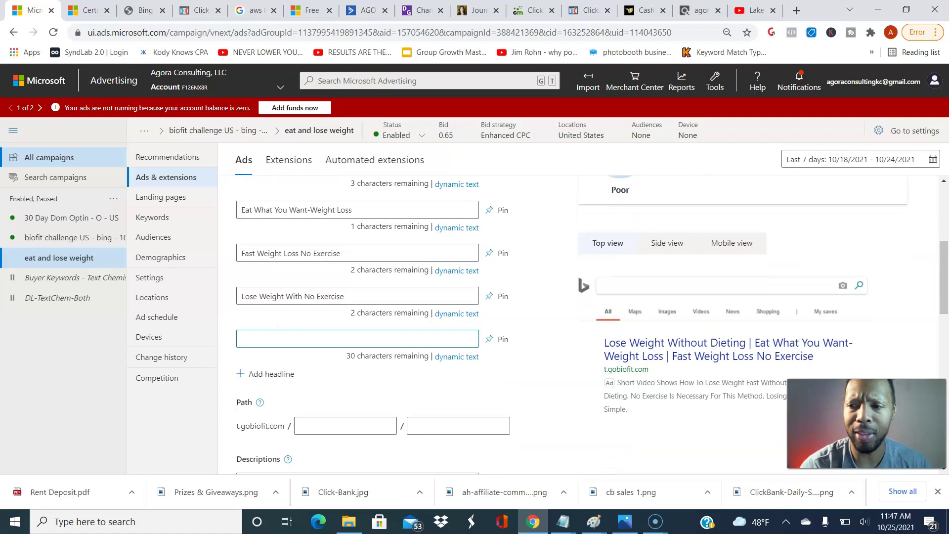
pyautogui.scroll(-3, 475, 321)
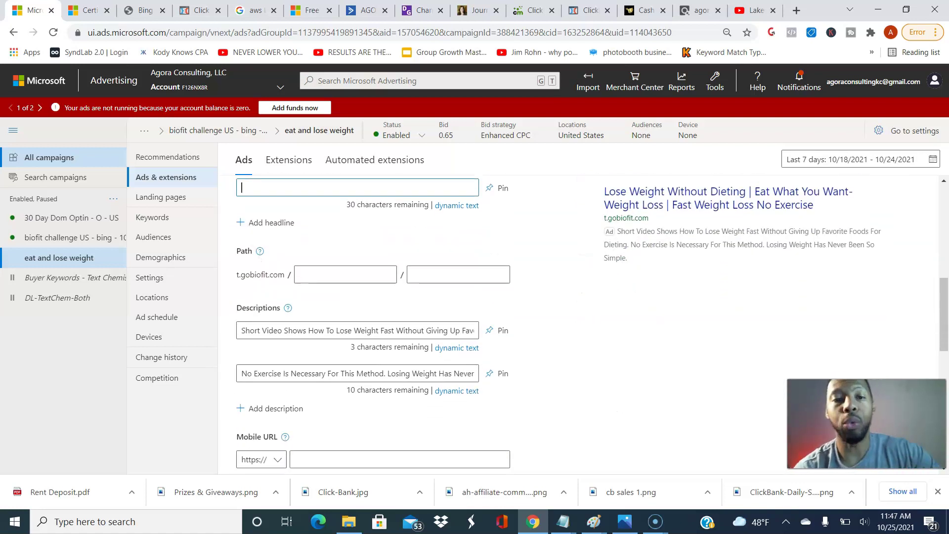
pyautogui.scroll(8, 474, 321)
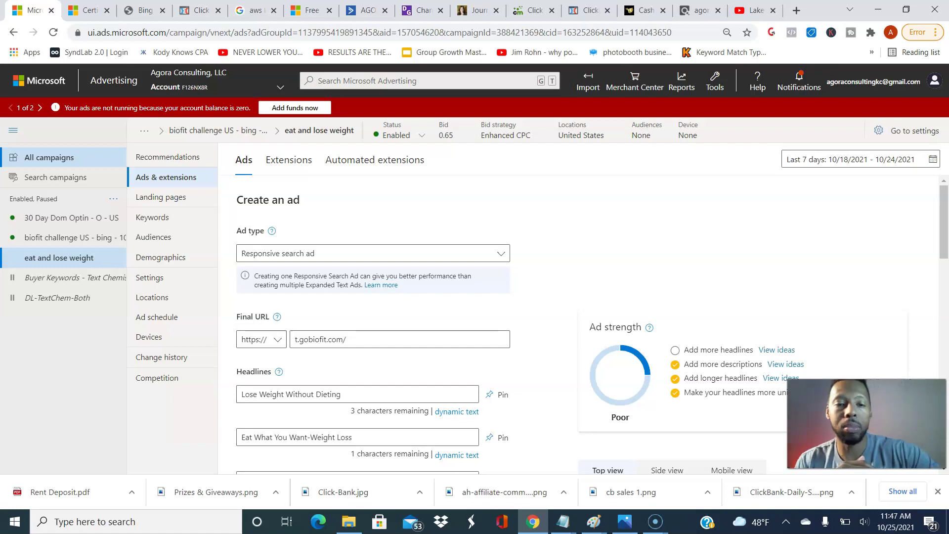
pyautogui.scroll(-2, 474, 321)
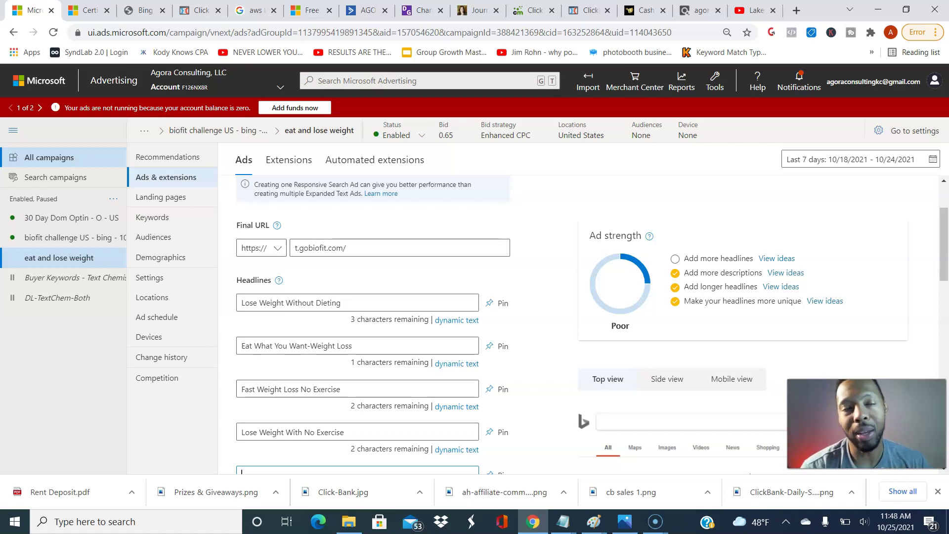
pyautogui.scroll(2, 578, 443)
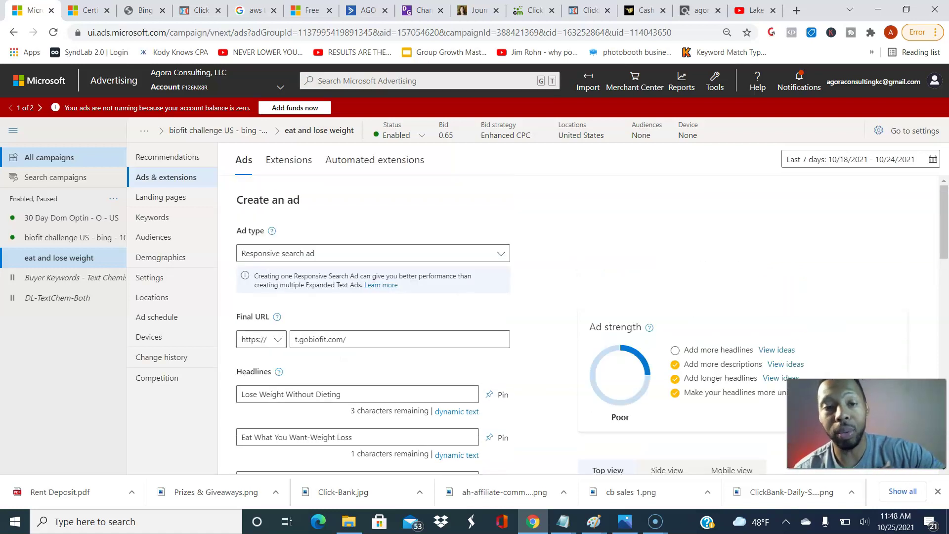
# Step: Set the ad type to Expanded text ad
pyautogui.click(373, 253)
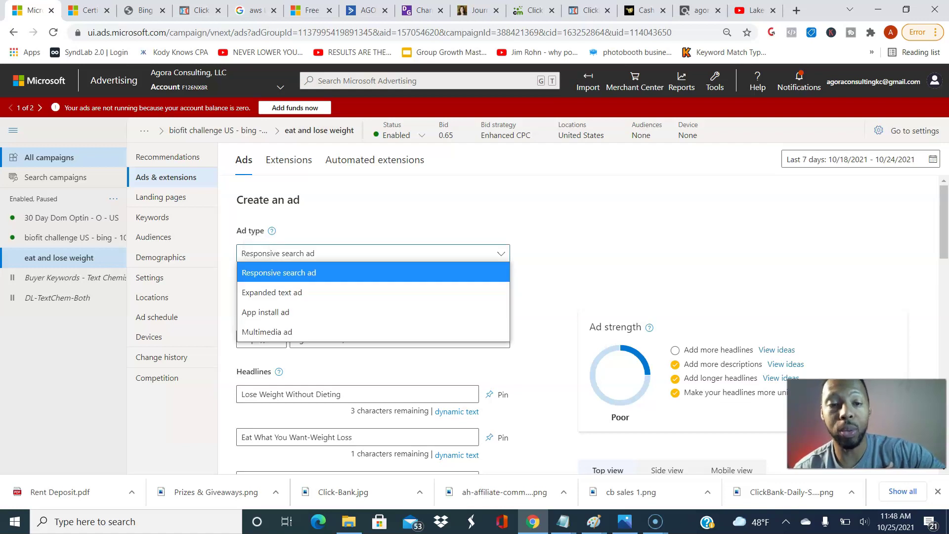
pyautogui.click(257, 293)
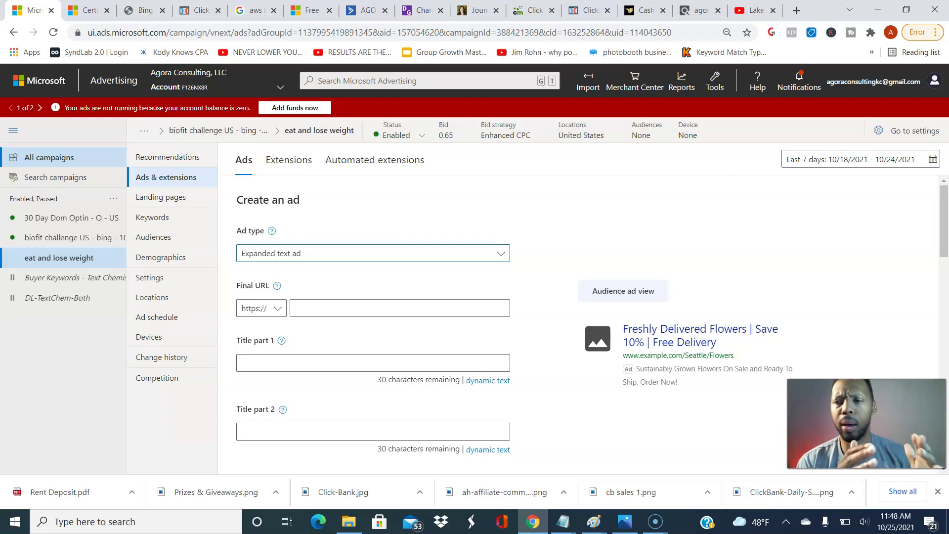
pyautogui.scroll(-2, 494, 321)
pyautogui.scroll(2, 494, 322)
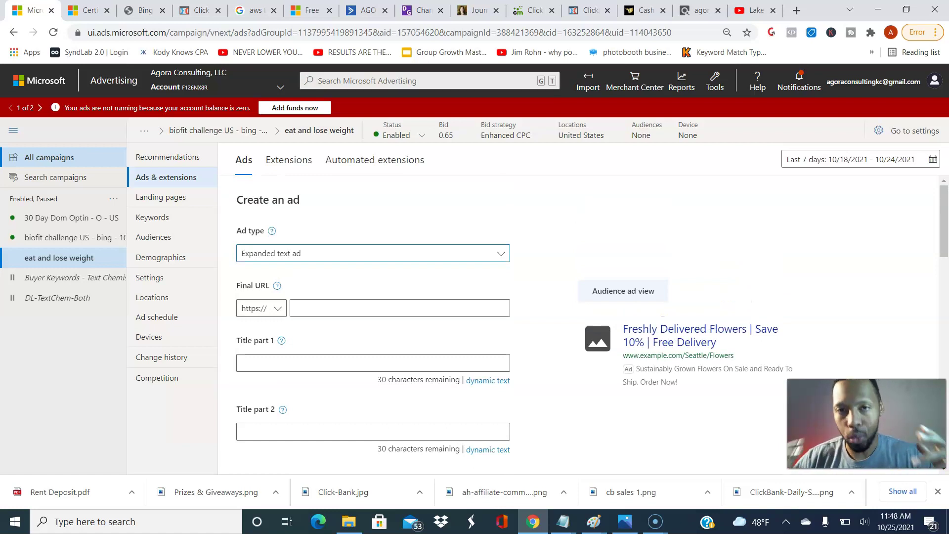
# Step: Enter "lose weight without exercise" as Title part 1 of the expanded text ad
pyautogui.click(373, 362)
pyautogui.scroll(-1, 372, 363)
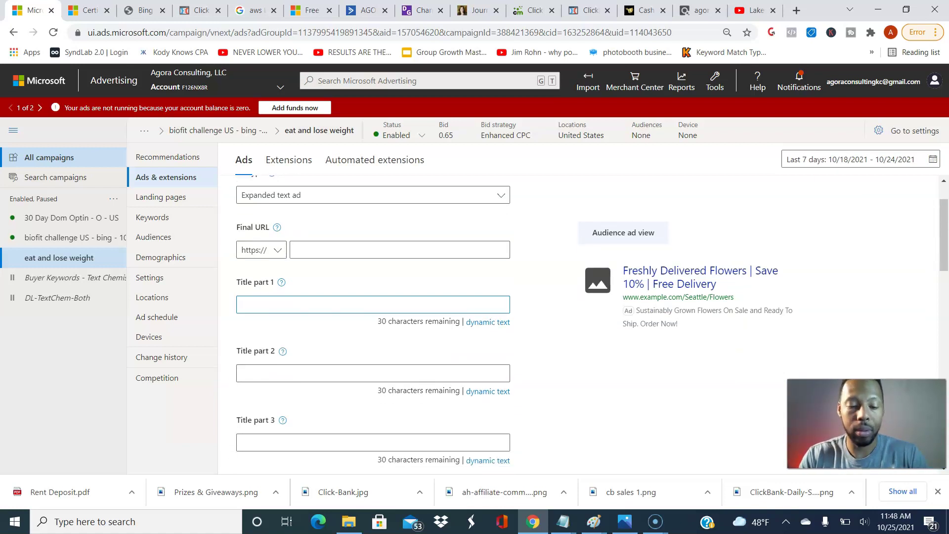
pyautogui.write('lose weight with no')
pyautogui.press('BackSpace')
pyautogui.press('BackSpace')
pyautogui.press('BackSpace')
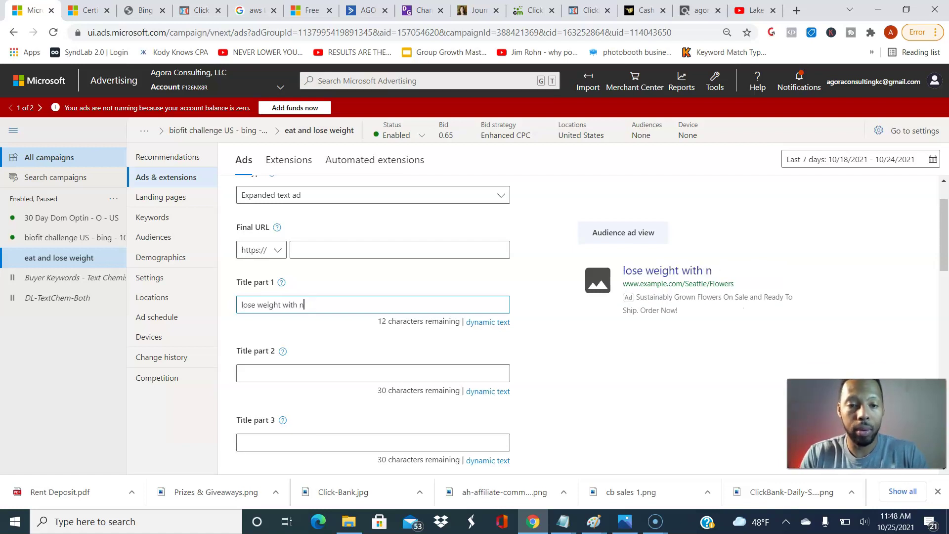
pyautogui.write('out exercise')
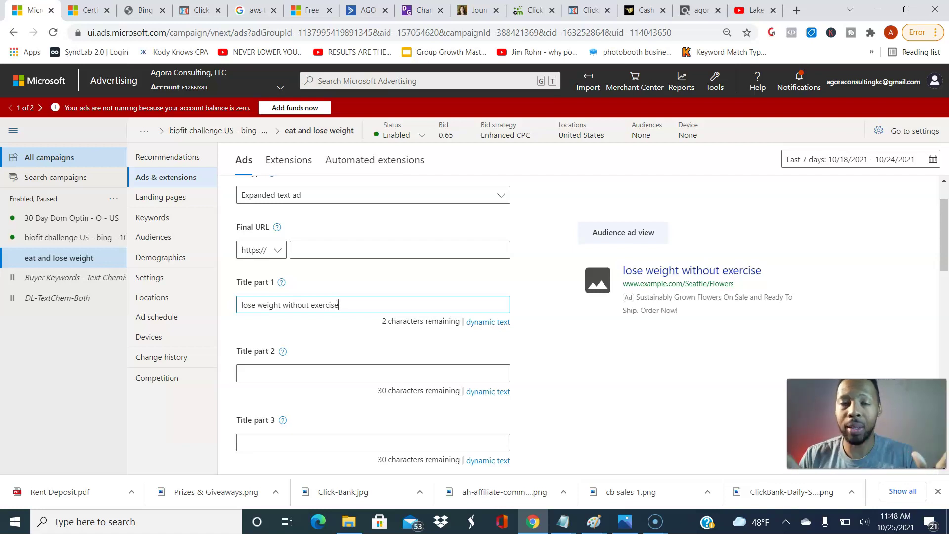
# Step: Replace the Title part 1 text with "no exercise to lose weight"
pyautogui.press('BackSpace')
pyautogui.press('BackSpace')
pyautogui.press('BackSpace')
pyautogui.press('BackSpace')
pyautogui.press('BackSpace')
pyautogui.press('BackSpace')
pyautogui.press('BackSpace')
pyautogui.press('BackSpace')
pyautogui.press('BackSpace')
pyautogui.press('BackSpace')
pyautogui.press('BackSpace')
pyautogui.press('BackSpace')
pyautogui.press('BackSpace')
pyautogui.press('BackSpace')
pyautogui.press('BackSpace')
pyautogui.press('BackSpace')
pyautogui.press('BackSpace')
pyautogui.press('BackSpace')
pyautogui.press('BackSpace')
pyautogui.press('BackSpace')
pyautogui.press('BackSpace')
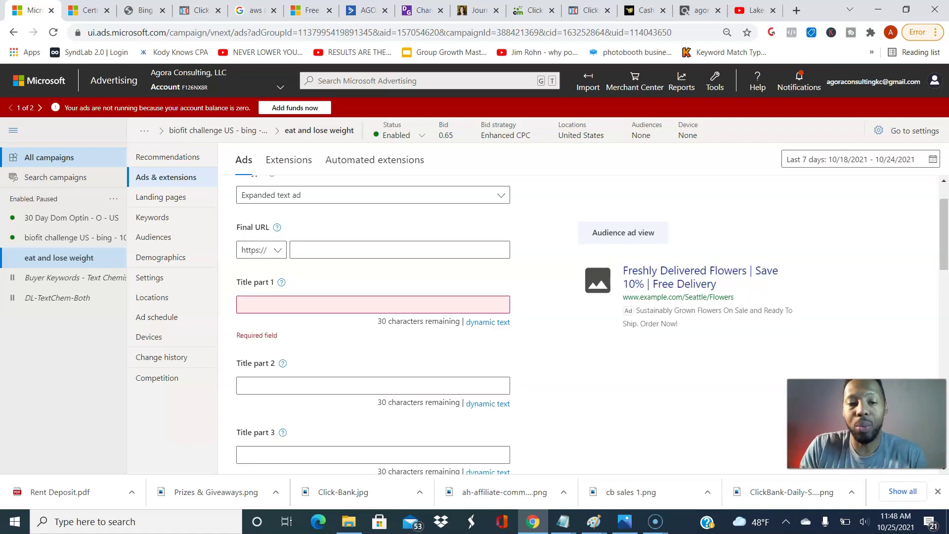
pyautogui.write('no e')
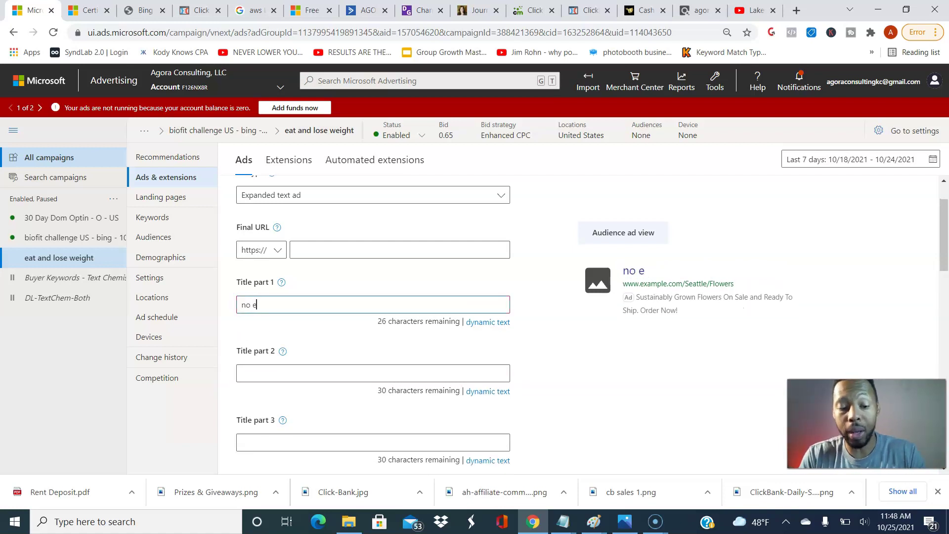
pyautogui.write('xercise to l')
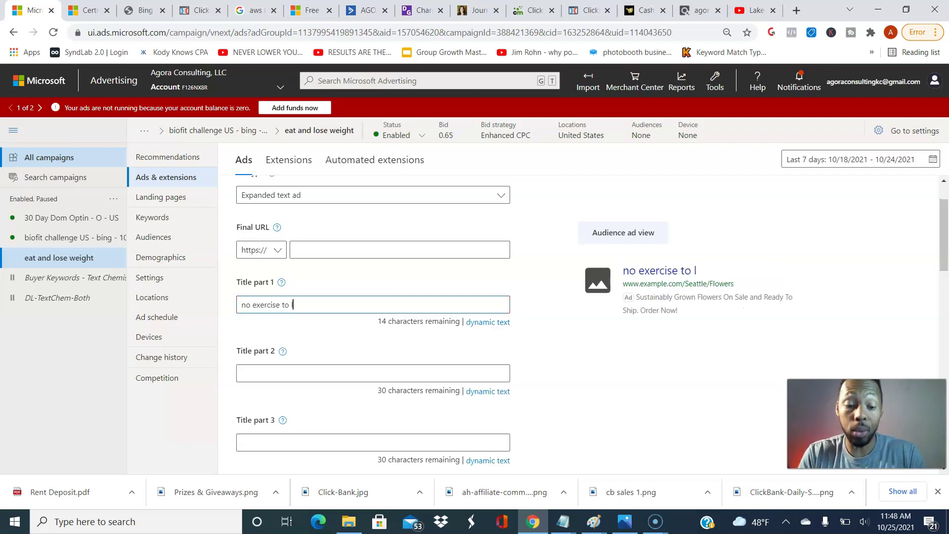
pyautogui.write('ose weight')
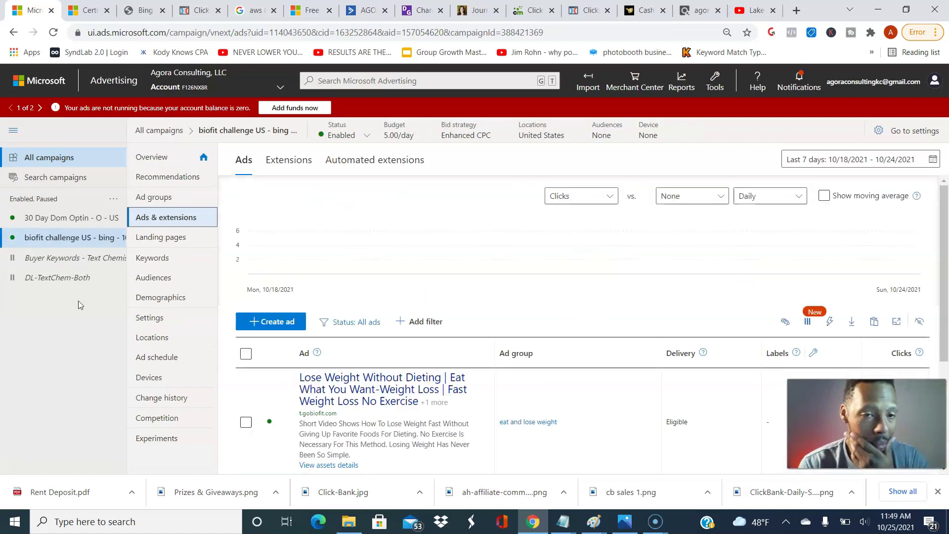
# Step: Open the assets details of the "Lose Weight Without Dieting" ad in the biofit challenge campaign and review its headlines and descriptions
pyautogui.scroll(-2, 300, 368)
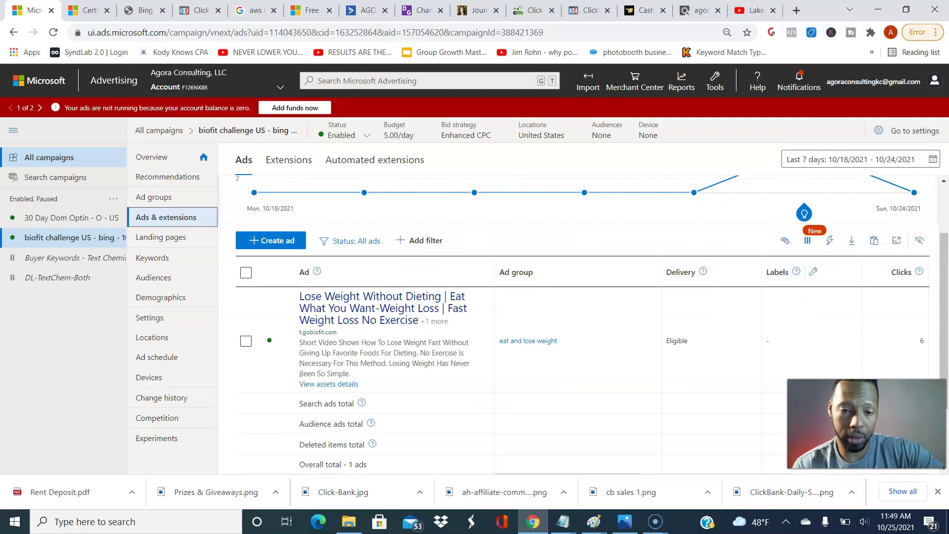
pyautogui.click(316, 383)
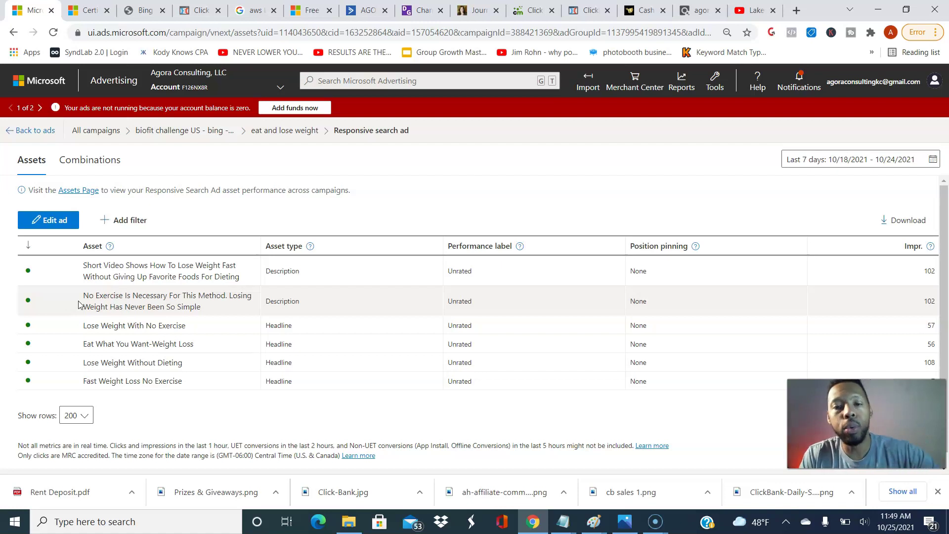
pyautogui.scroll(-1, 79, 304)
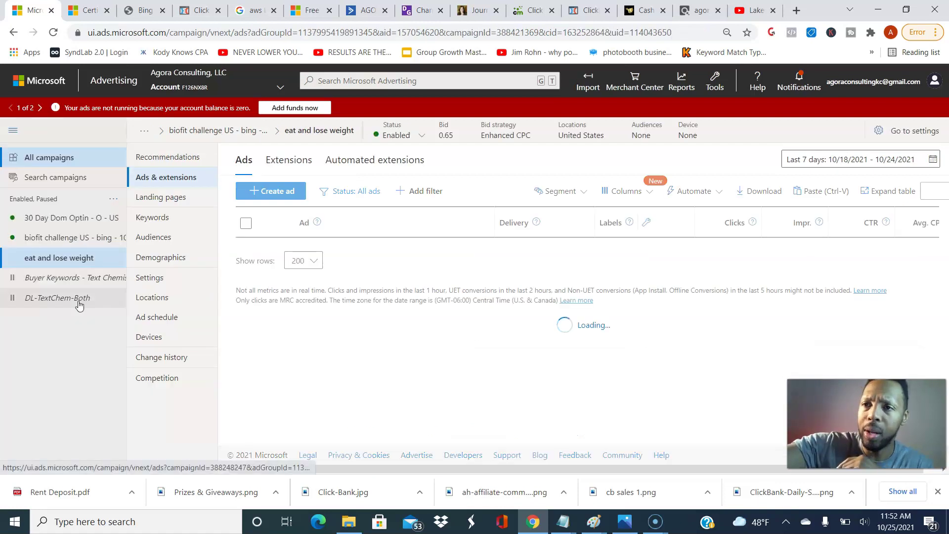
# Step: Load google.com in place of the YouTube video page and search for "time"
pyautogui.hotkey('ctrl', '9')
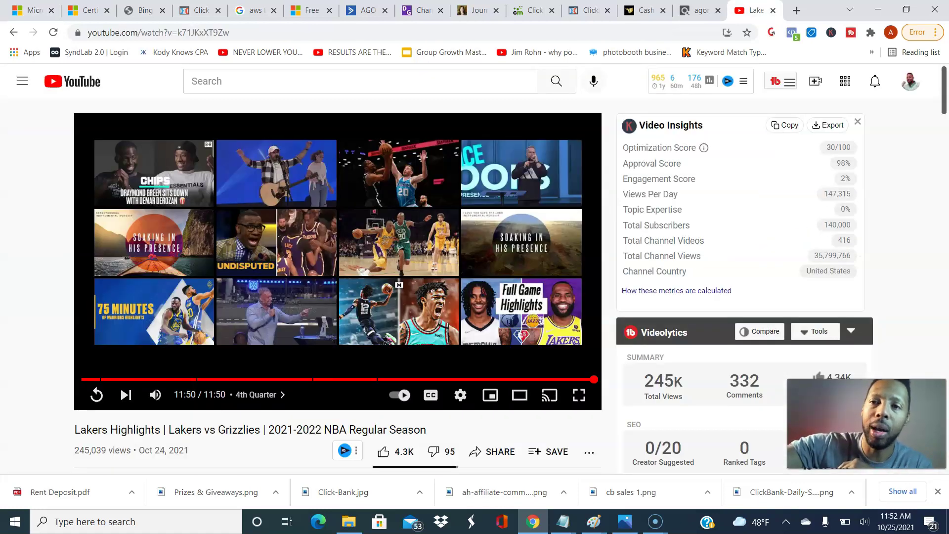
pyautogui.click(148, 32)
pyautogui.write('google.com')
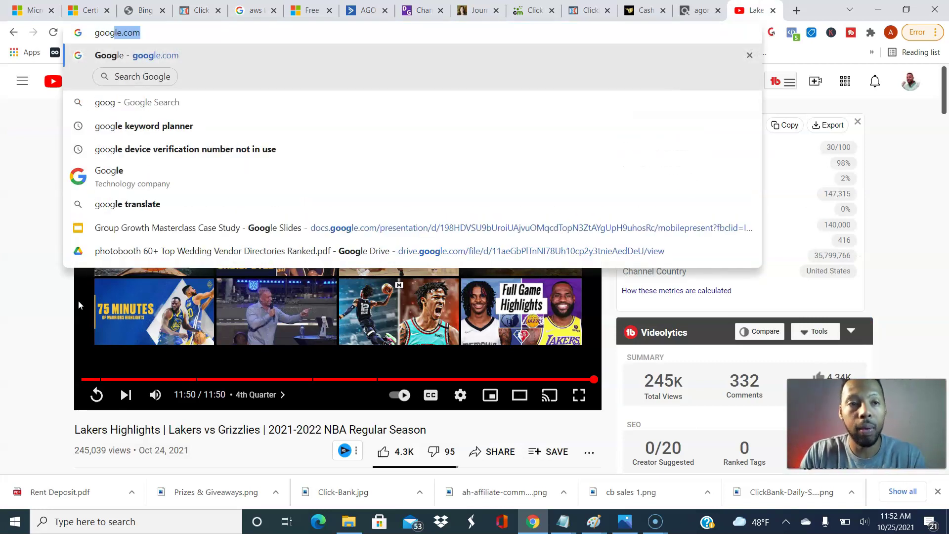
pyautogui.press('Return')
pyautogui.write('time')
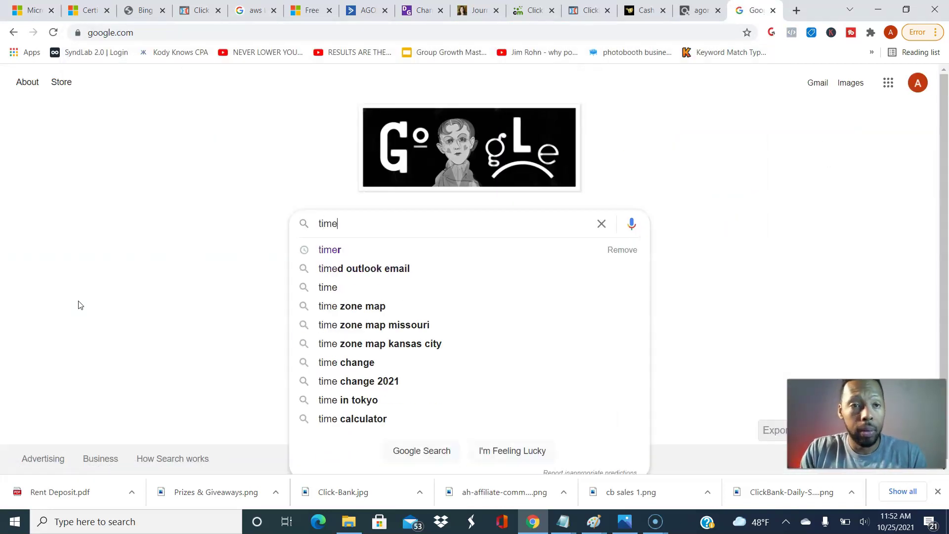
pyautogui.press('Return')
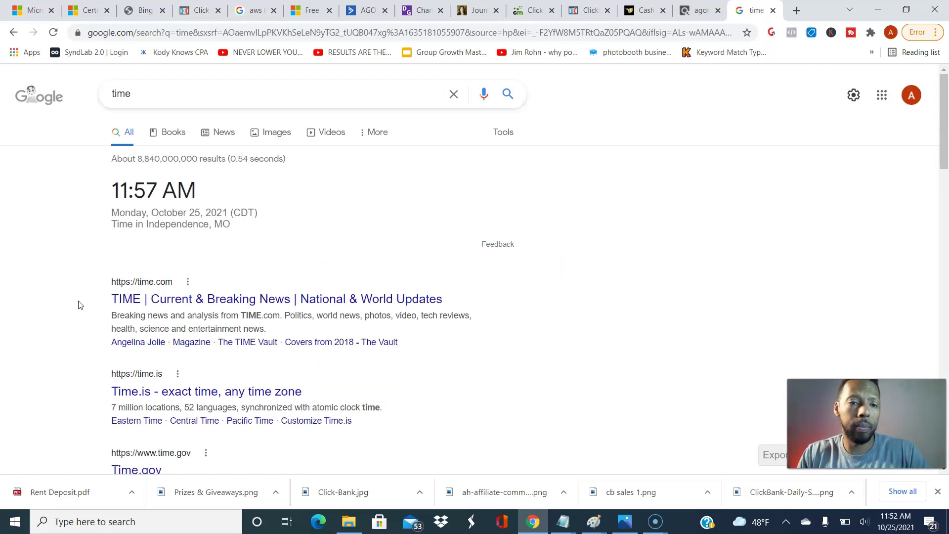
# Step: Change the Google search to "timer" and run it
pyautogui.click(129, 101)
pyautogui.write('r')
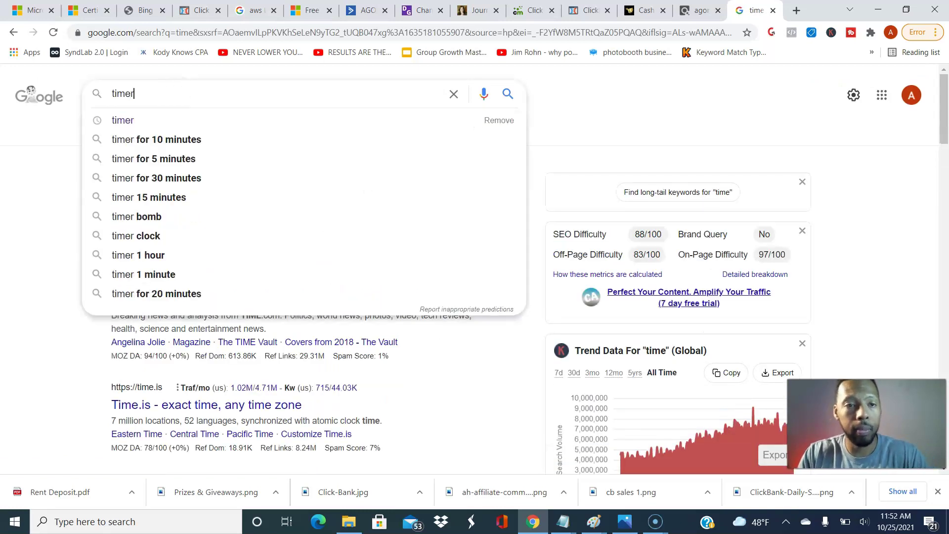
pyautogui.write('4')
pyautogui.press('BackSpace')
pyautogui.press('Return')
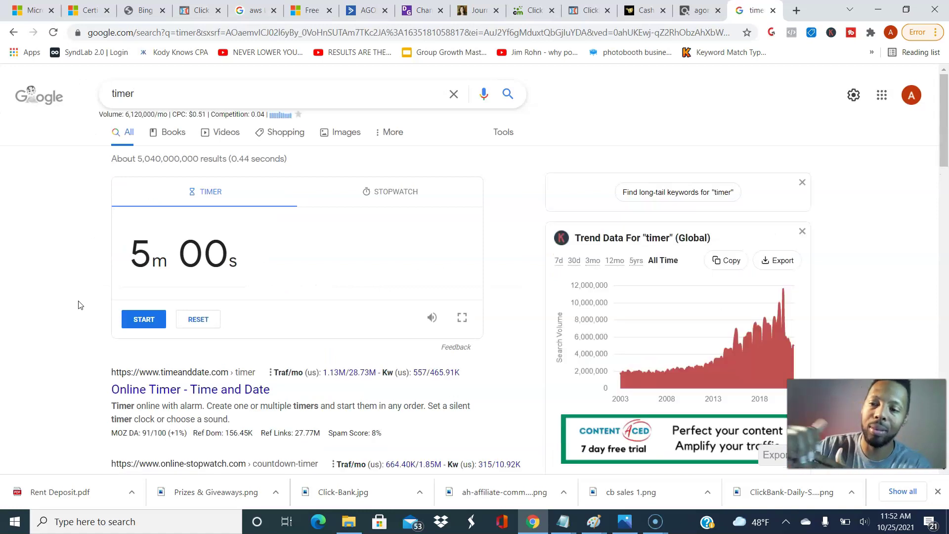
# Step: Switch the Google timer to the stopwatch, close the empty Notepad window and start the stopwatch
pyautogui.click(390, 191)
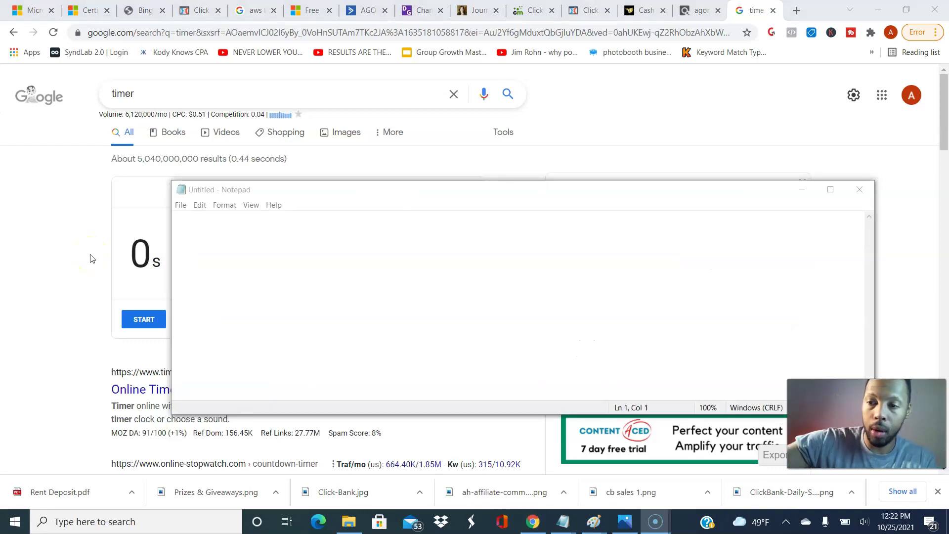
pyautogui.click(859, 189)
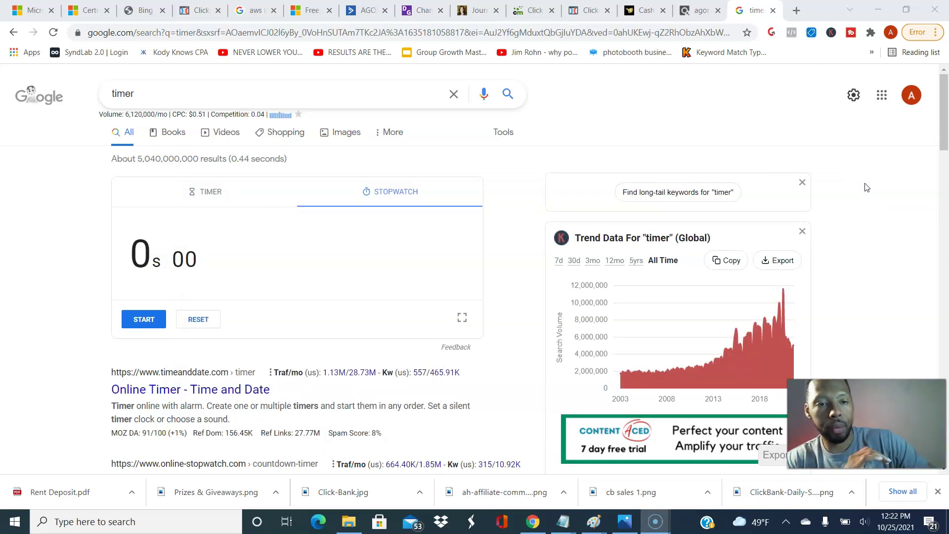
pyautogui.click(143, 318)
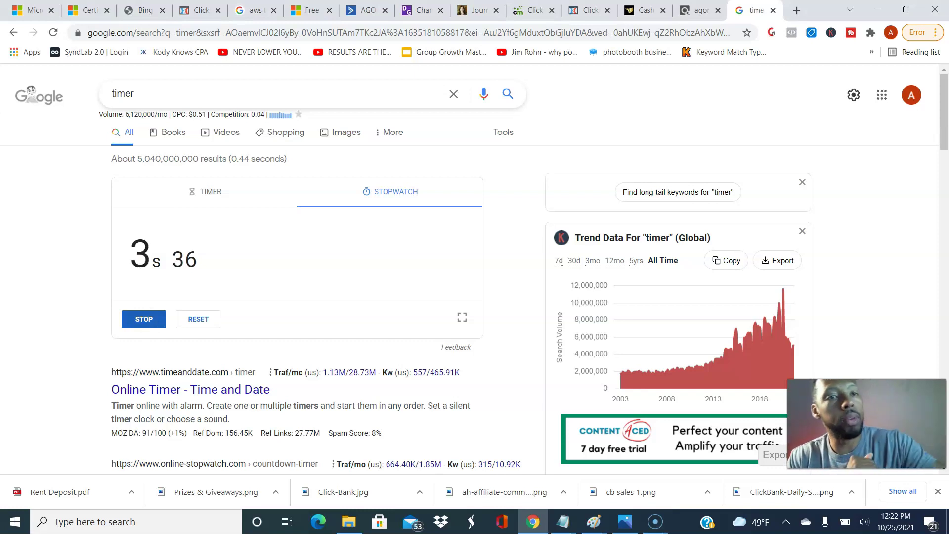
# Step: Return to Microsoft Advertising, list all campaigns and copy the "biofit challenge US - bing - 10-22" campaign
pyautogui.hotkey('ctrl', '1')
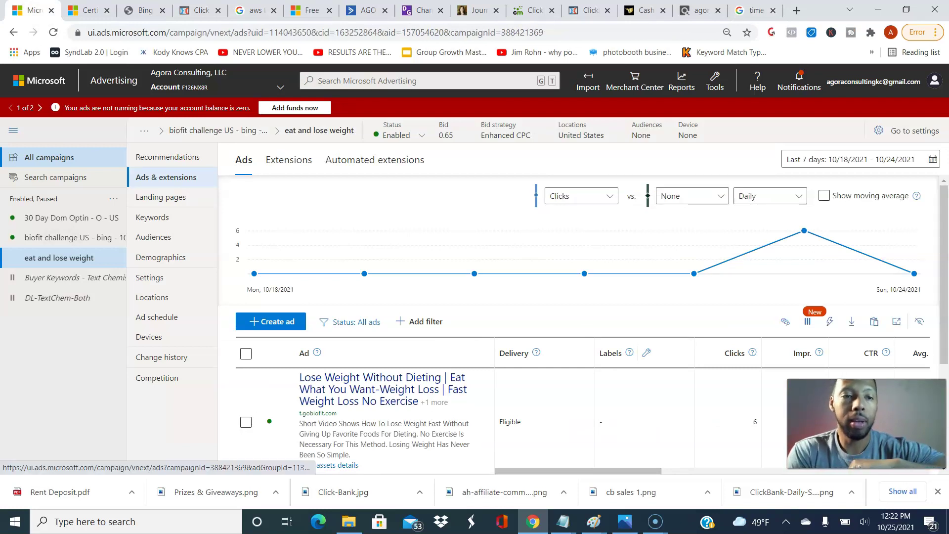
pyautogui.click(69, 238)
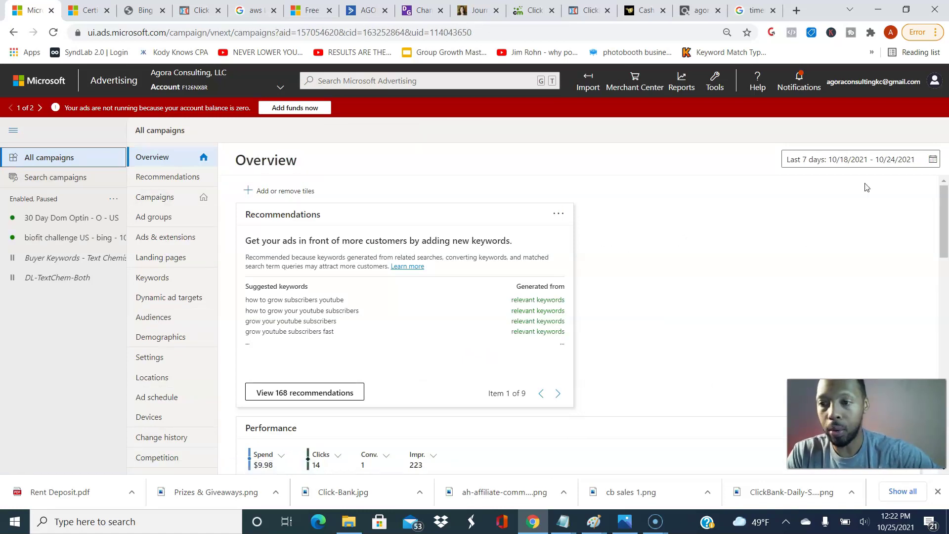
pyautogui.scroll(-3, 865, 186)
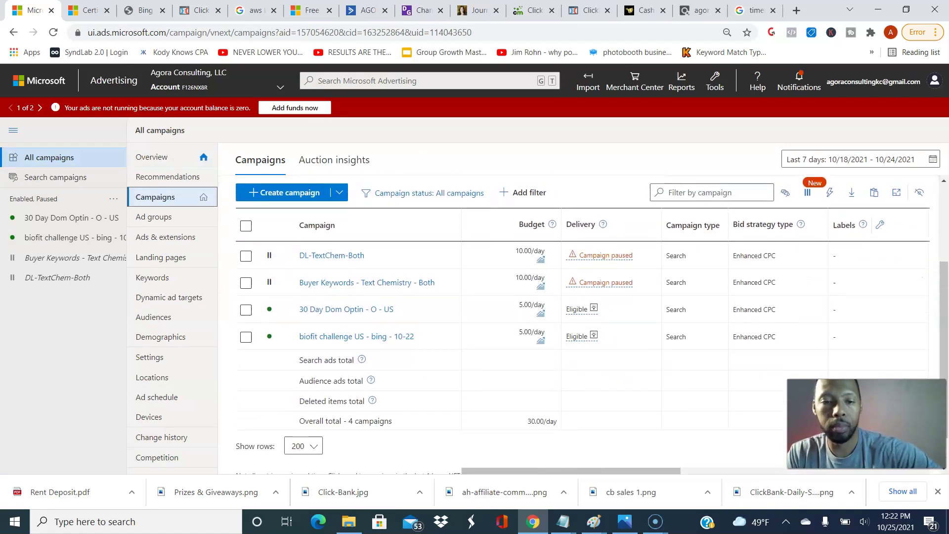
pyautogui.click(246, 327)
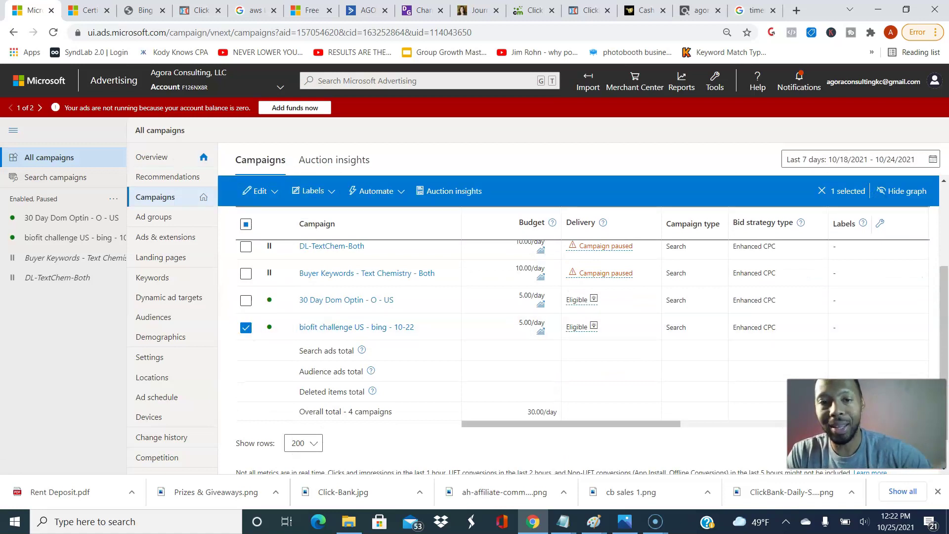
pyautogui.click(259, 190)
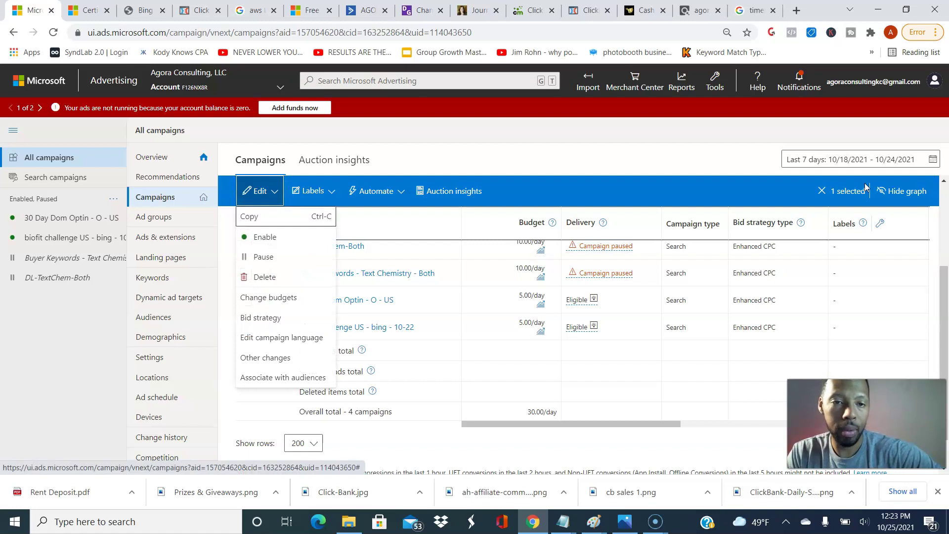
pyautogui.hotkey('ctrl', 'c')
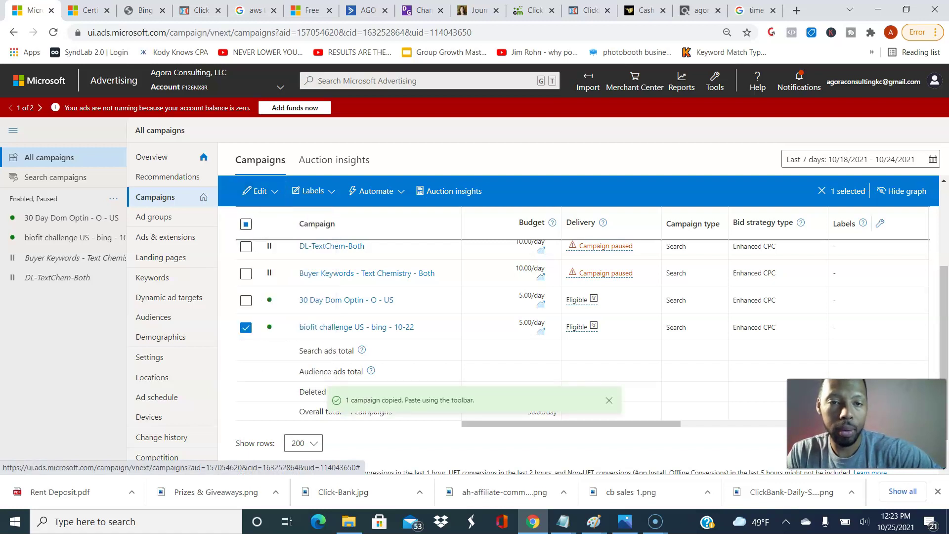
pyautogui.click(865, 187)
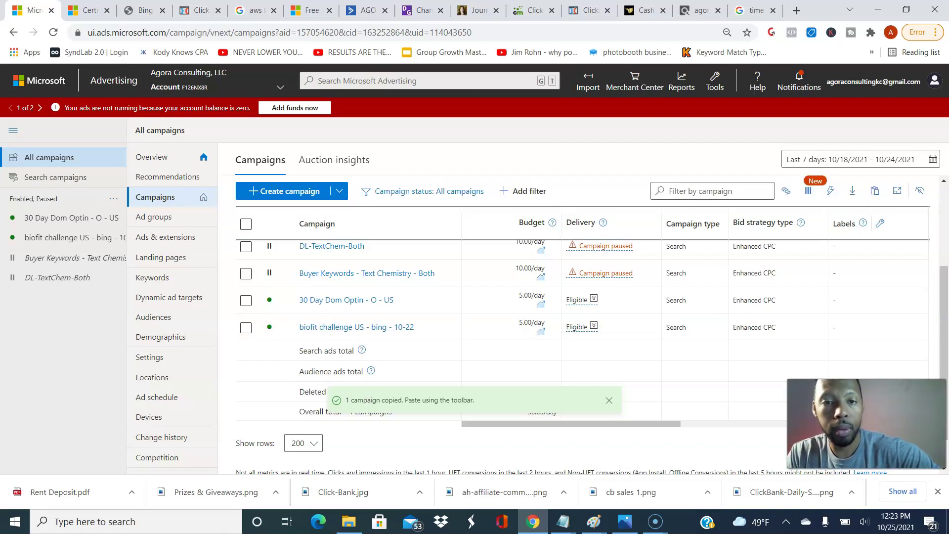
pyautogui.click(339, 190)
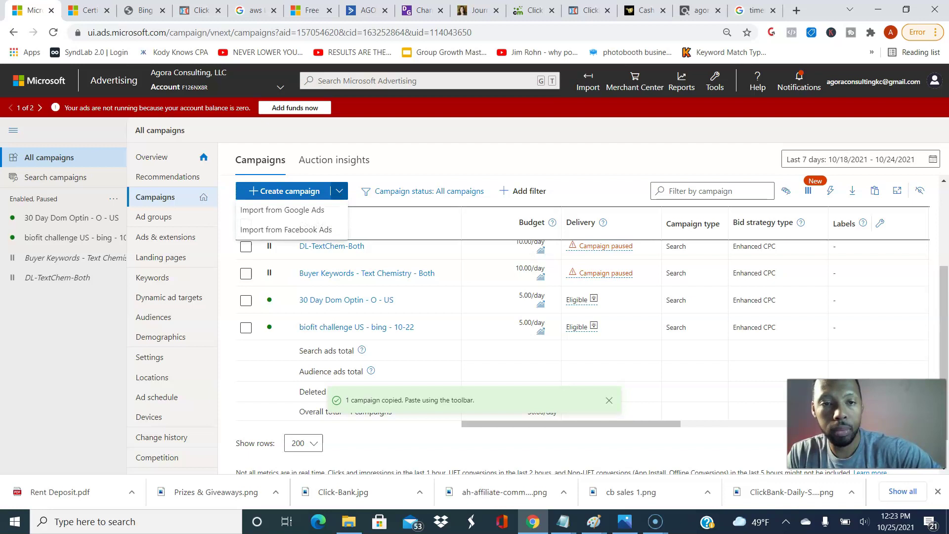
pyautogui.click(339, 191)
pyautogui.click(339, 191)
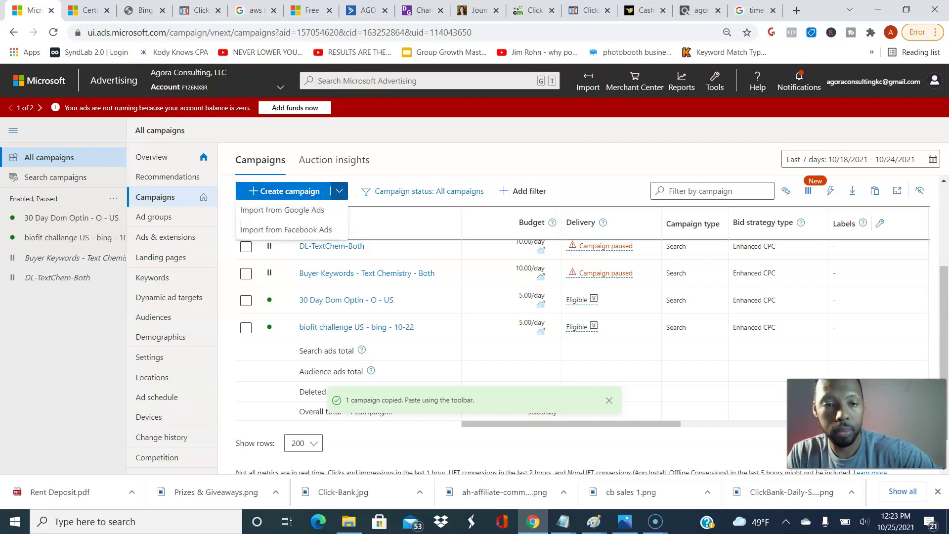
pyautogui.click(339, 191)
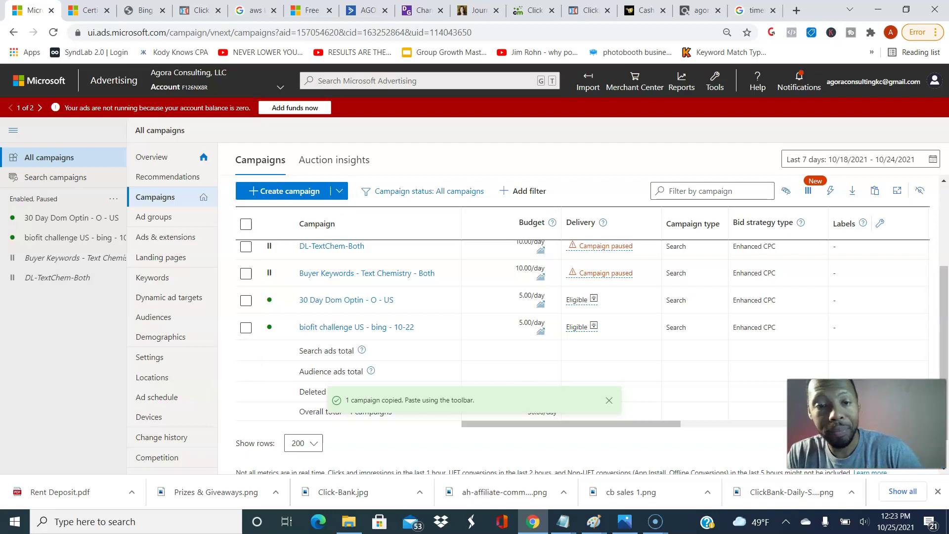
# Step: Paste the copied biofit challenge campaign with the new campaign set to pause after pasting, leaving start and end dates unadjusted
pyautogui.hotkey('ctrl', 'v')
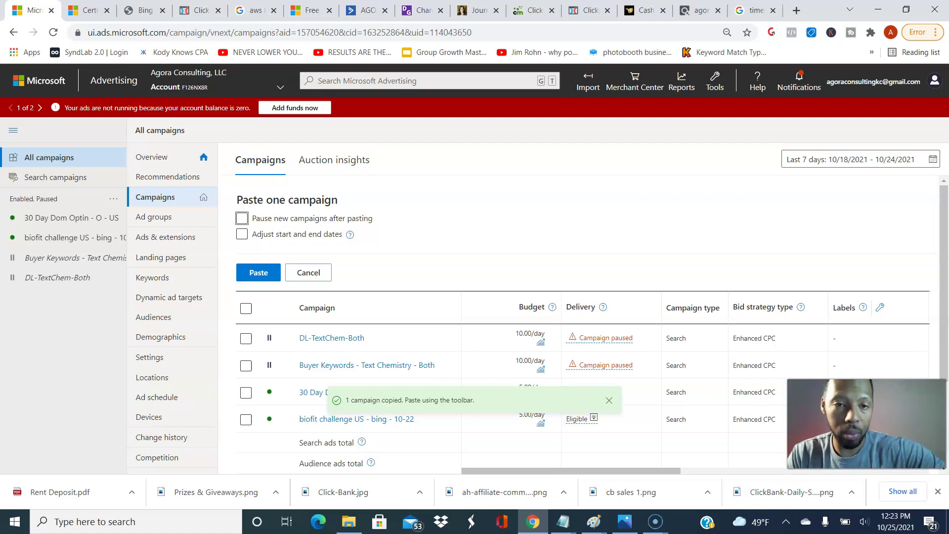
pyautogui.click(241, 234)
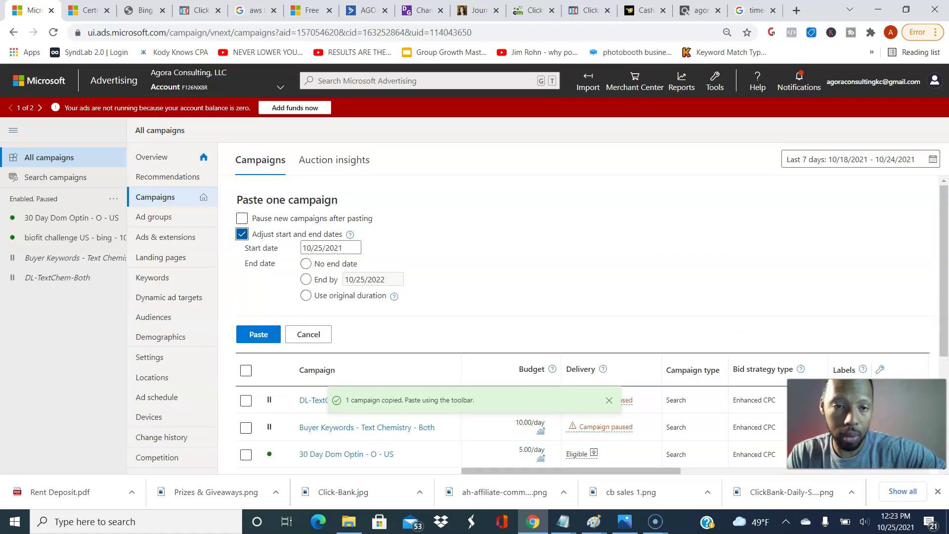
pyautogui.click(242, 233)
pyautogui.click(242, 218)
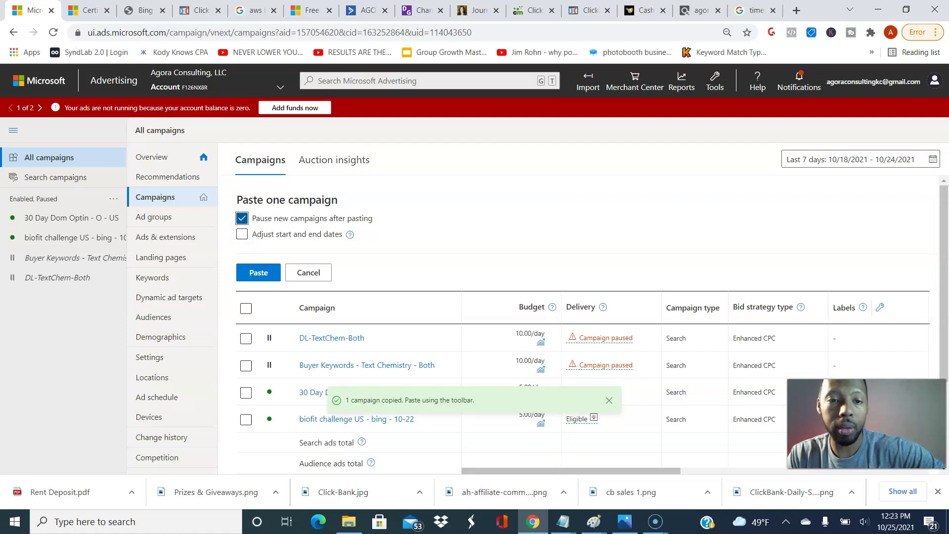
pyautogui.click(258, 272)
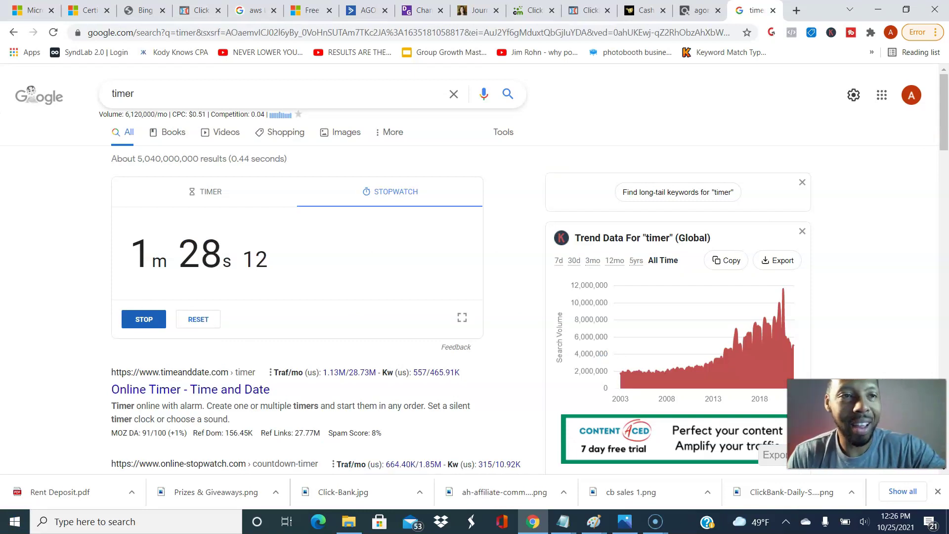
# Step: Review the available edit options and the overview of the paused biofit challenge campaign copy, ending at the all-campaigns list
pyautogui.hotkey('ctrl', '1')
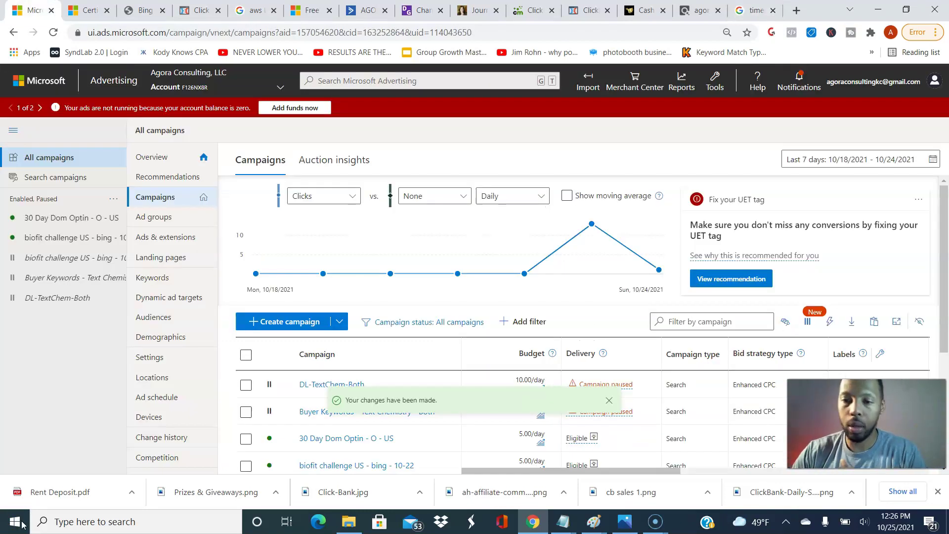
pyautogui.scroll(-3, 584, 322)
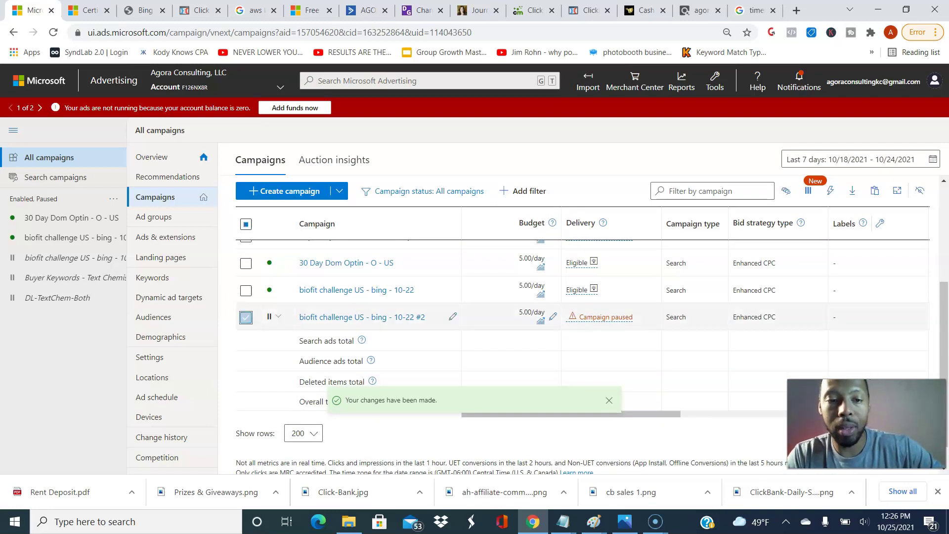
pyautogui.click(246, 318)
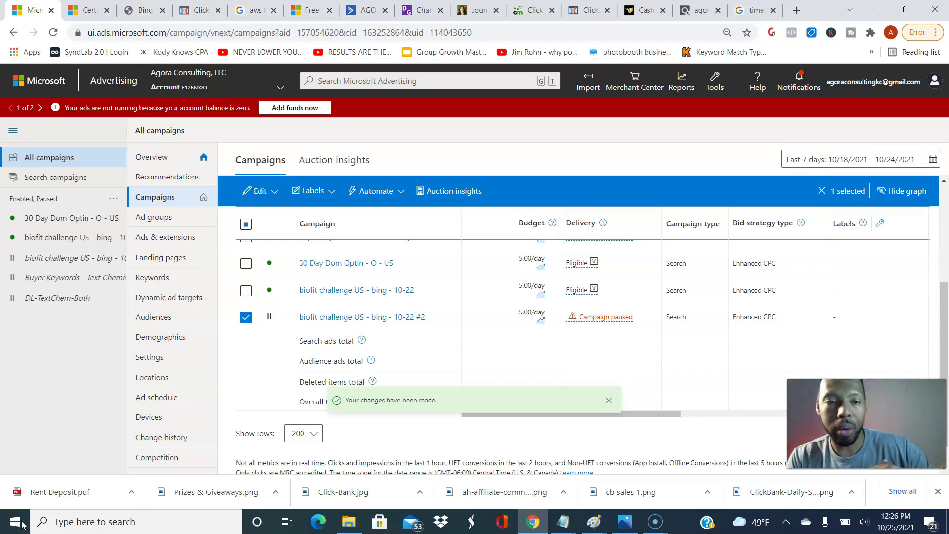
pyautogui.click(260, 191)
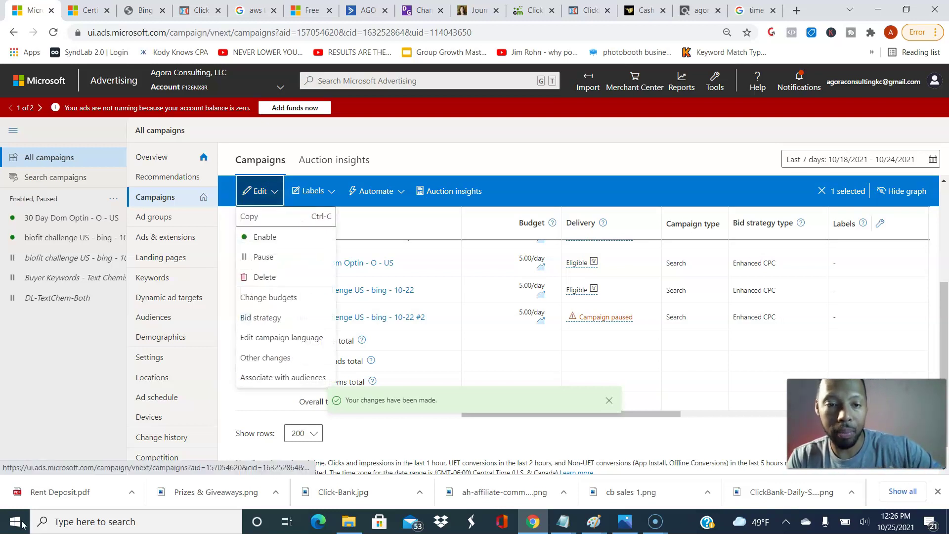
pyautogui.scroll(-1, 578, 321)
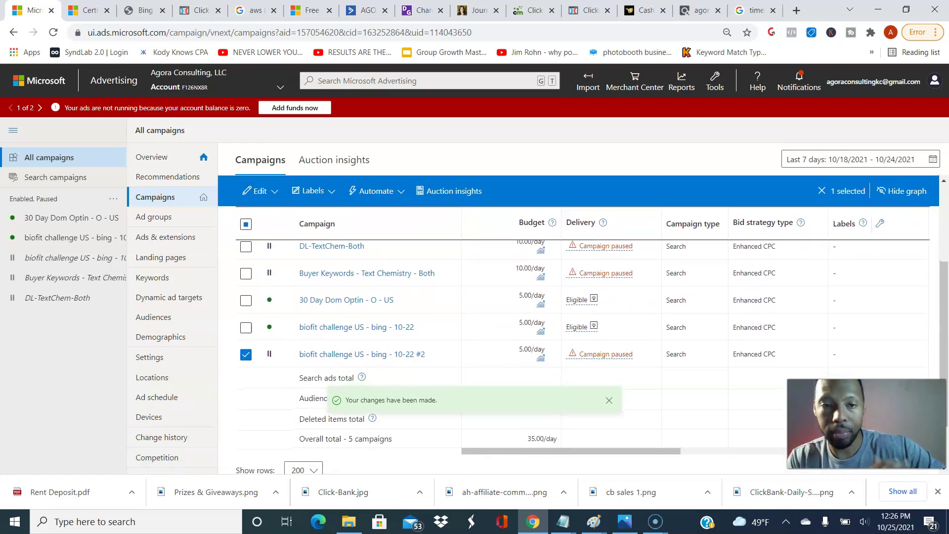
pyautogui.click(267, 190)
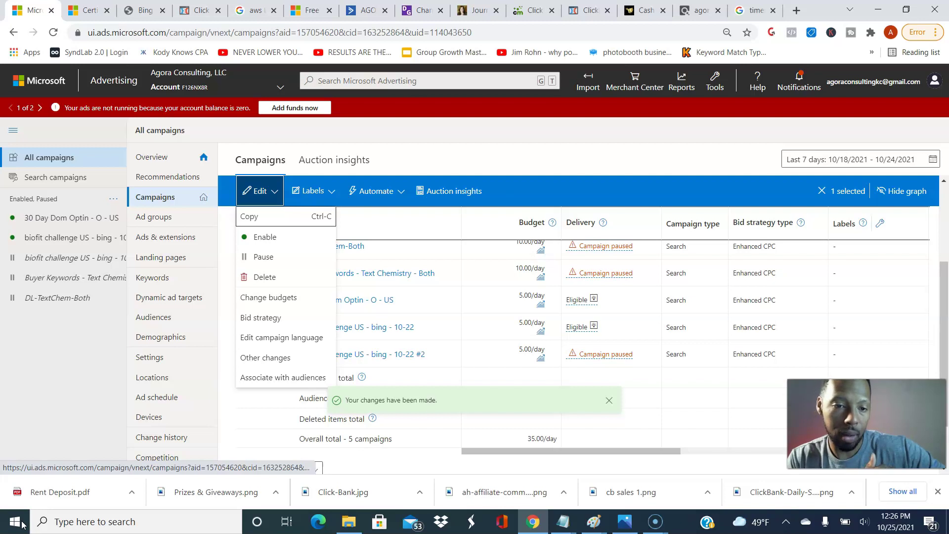
pyautogui.press('Escape')
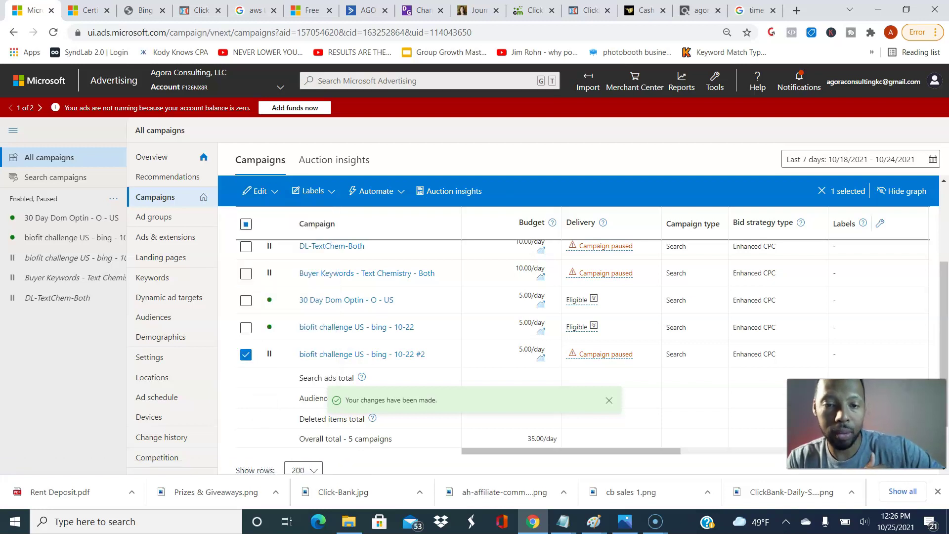
pyautogui.click(69, 258)
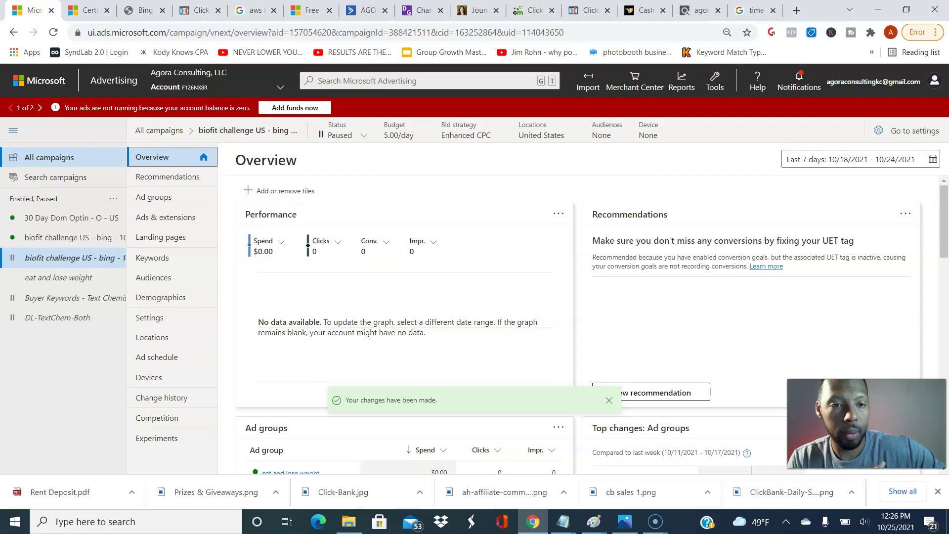
pyautogui.click(49, 157)
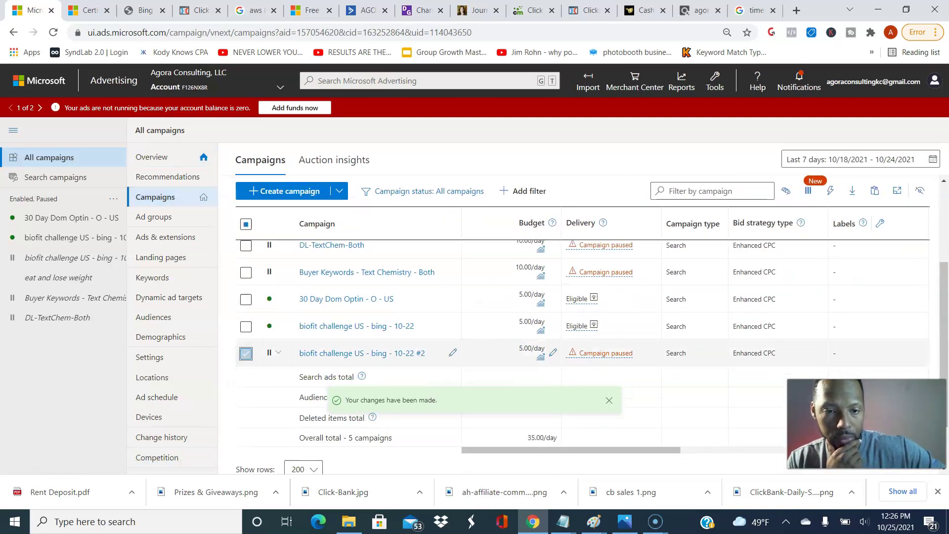
# Step: Open the Other changes settings for the paused biofit challenge copy, examine the Website exclusions form and leave without applying anything
pyautogui.click(246, 353)
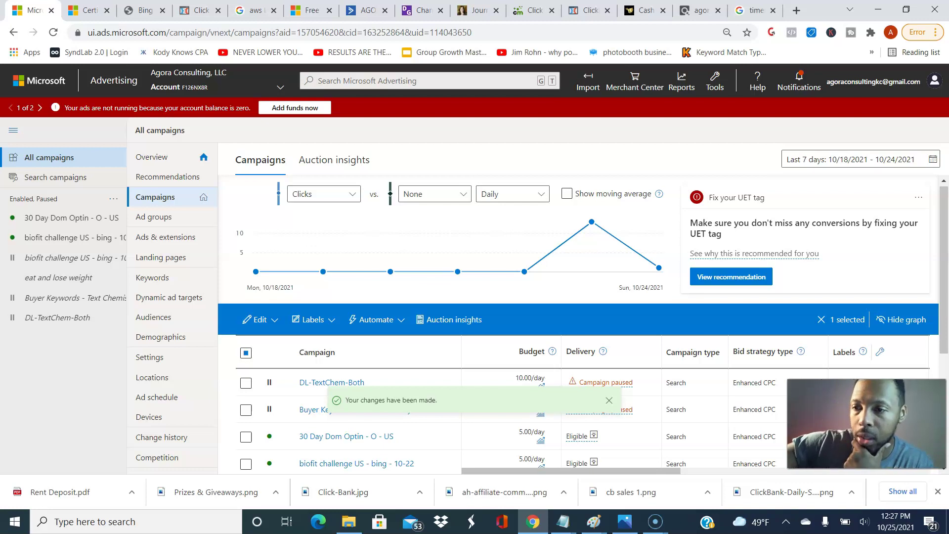
pyautogui.scroll(-2, 578, 324)
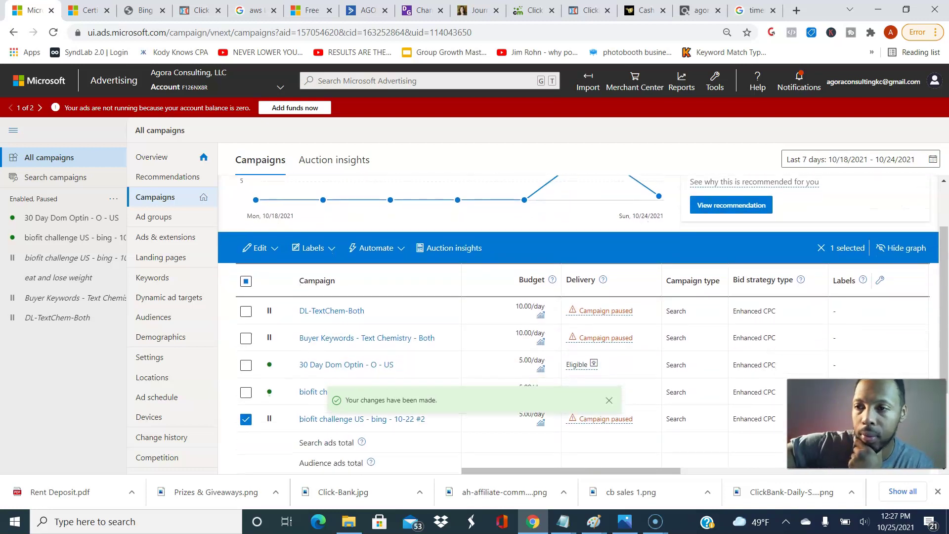
pyautogui.scroll(-2, 578, 321)
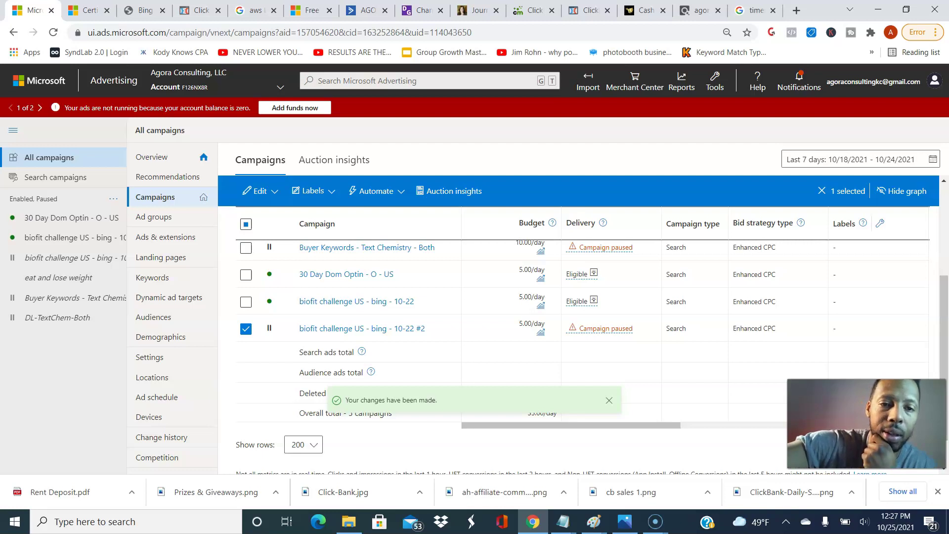
pyautogui.click(259, 191)
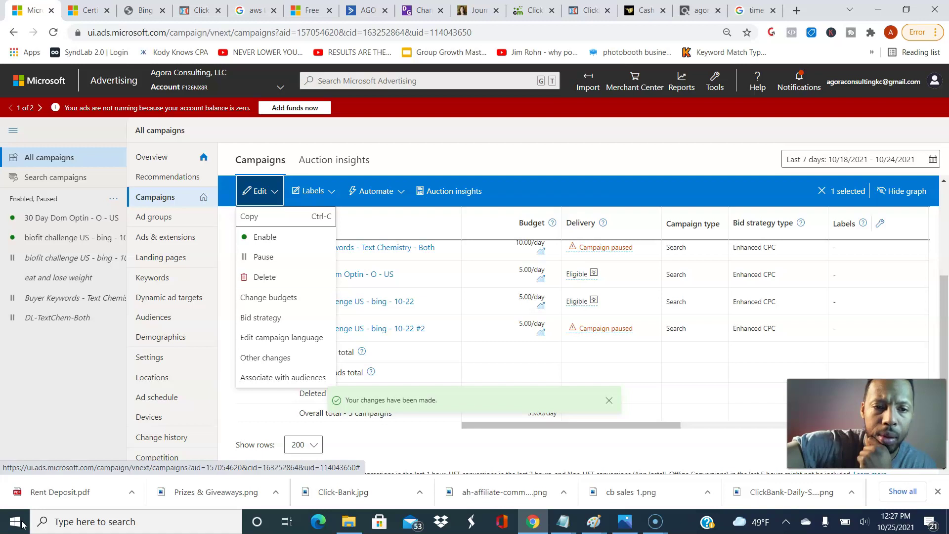
pyautogui.click(266, 357)
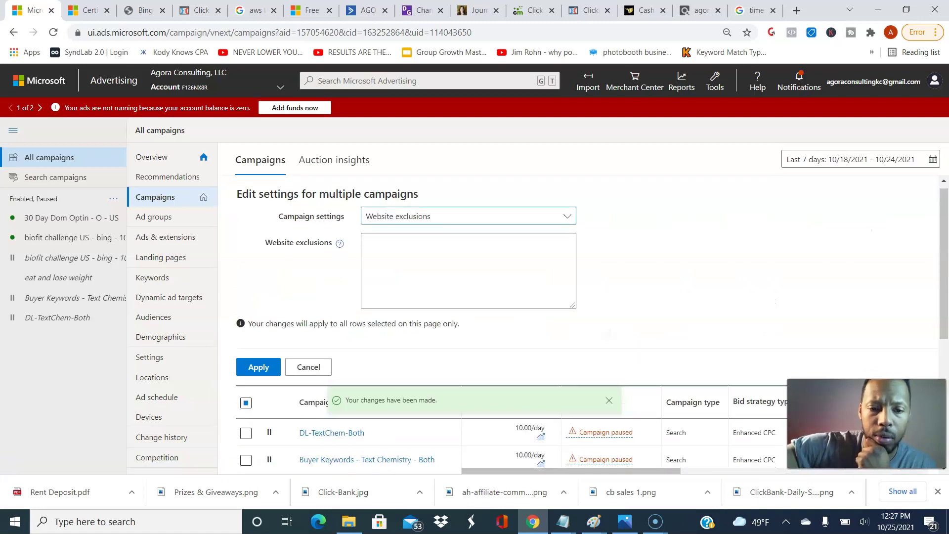
pyautogui.scroll(-3, 620, 207)
pyautogui.scroll(3, 620, 208)
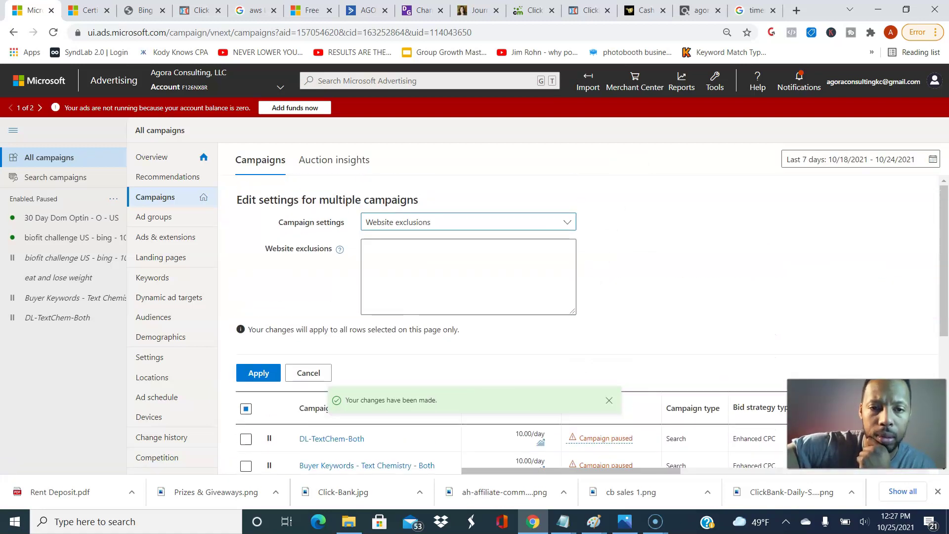
pyautogui.scroll(-3, 620, 208)
pyautogui.scroll(-1, 583, 321)
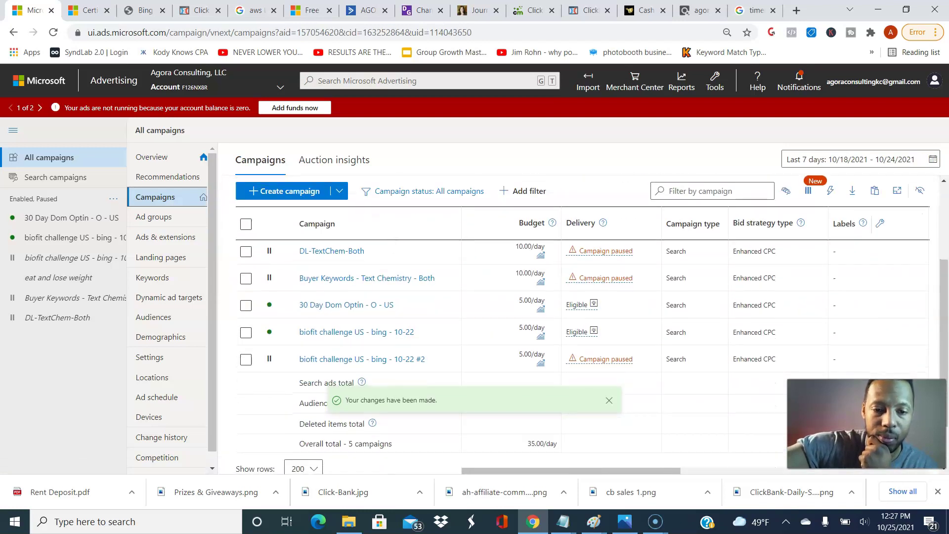
# Step: Set the ad distribution of the "eat and lose weight" ad group in "biofit challenge US - bing - 10-22 #2" to Bing, AOL, and Yahoo syndicated search partners only
pyautogui.click(245, 359)
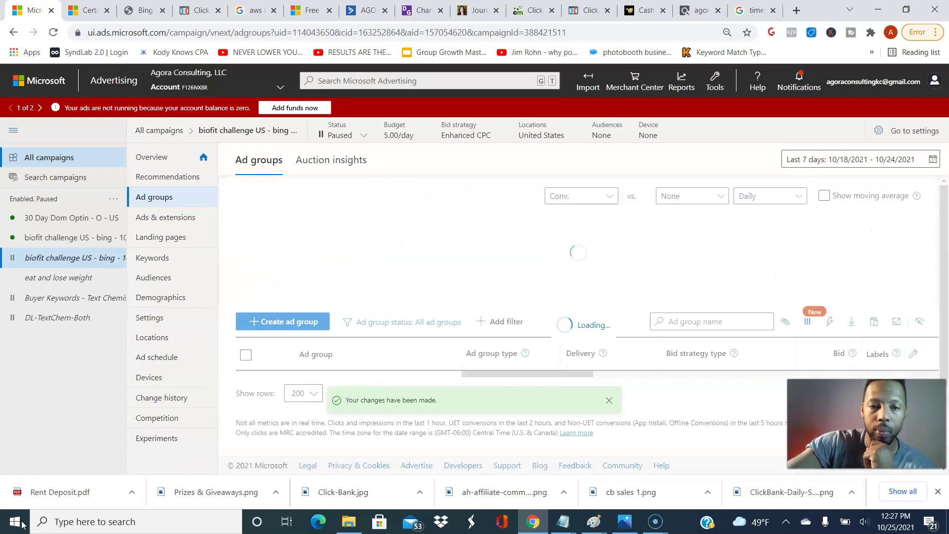
pyautogui.scroll(-1, 591, 326)
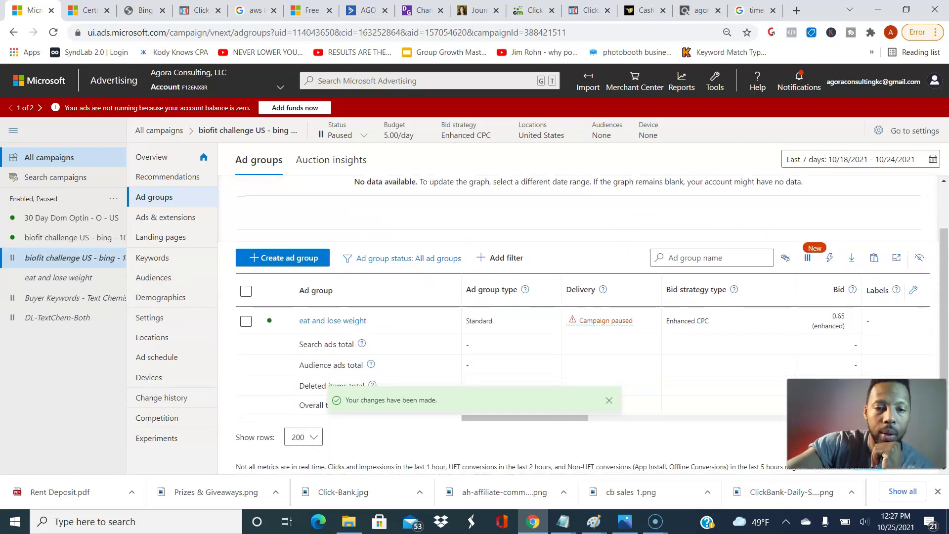
pyautogui.click(245, 321)
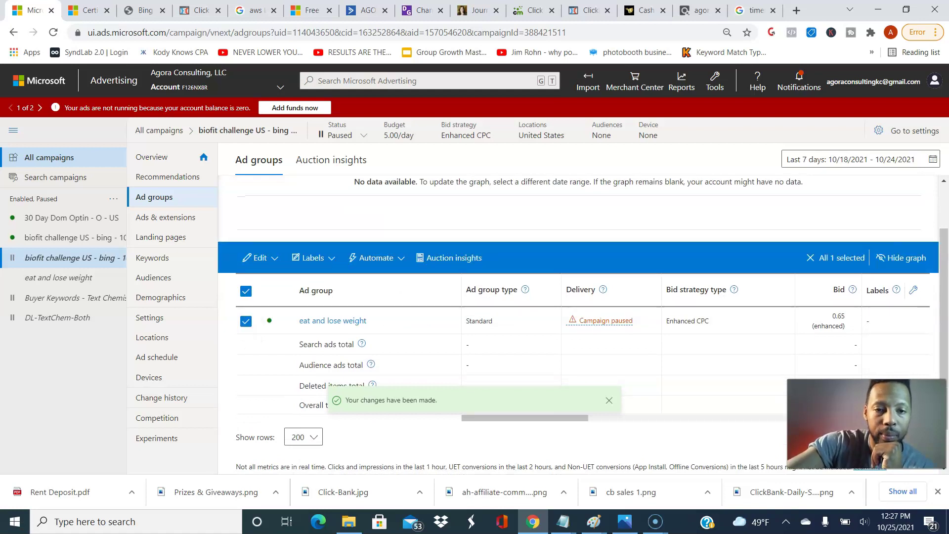
pyautogui.click(260, 258)
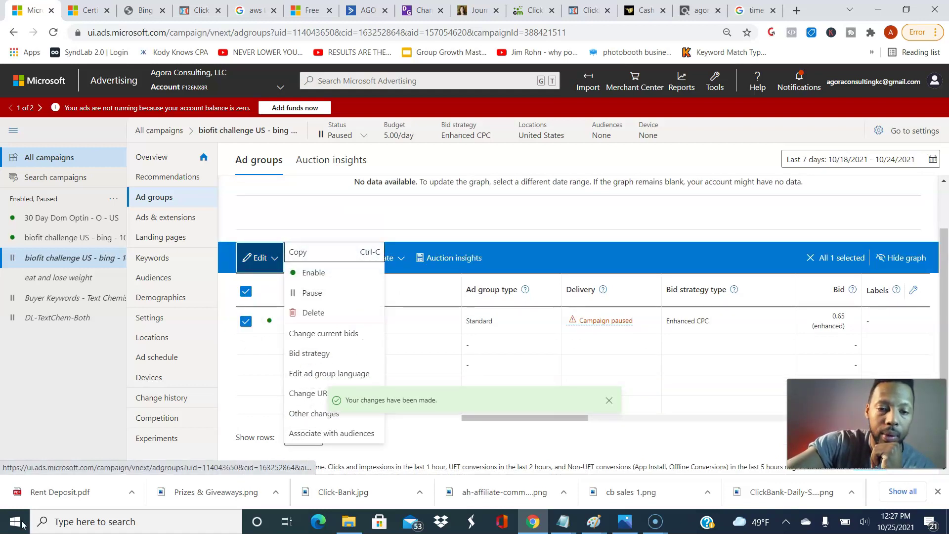
pyautogui.click(314, 413)
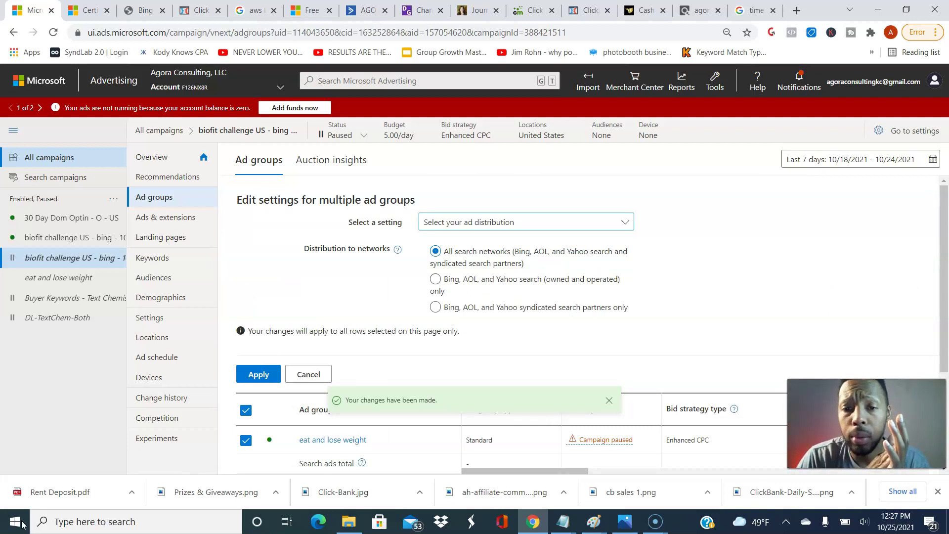
pyautogui.press('Down')
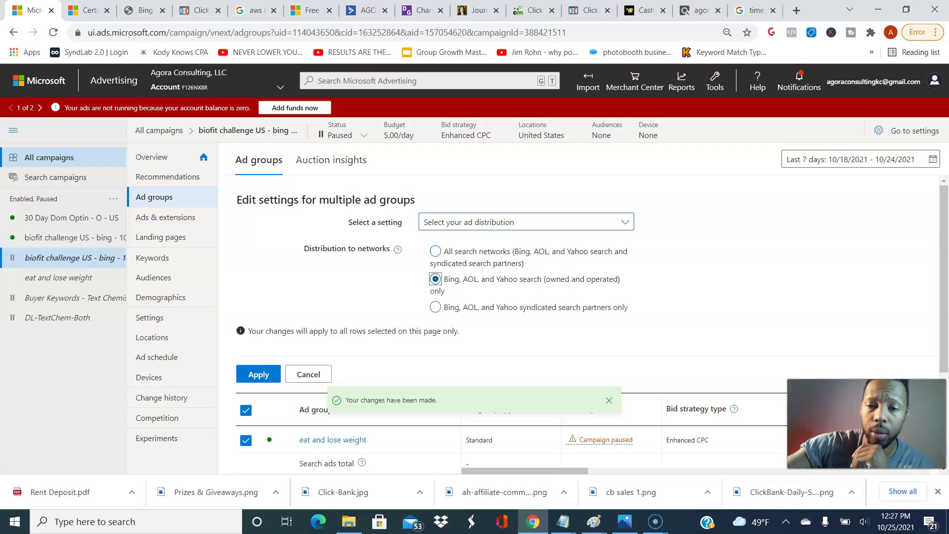
pyautogui.press('Down')
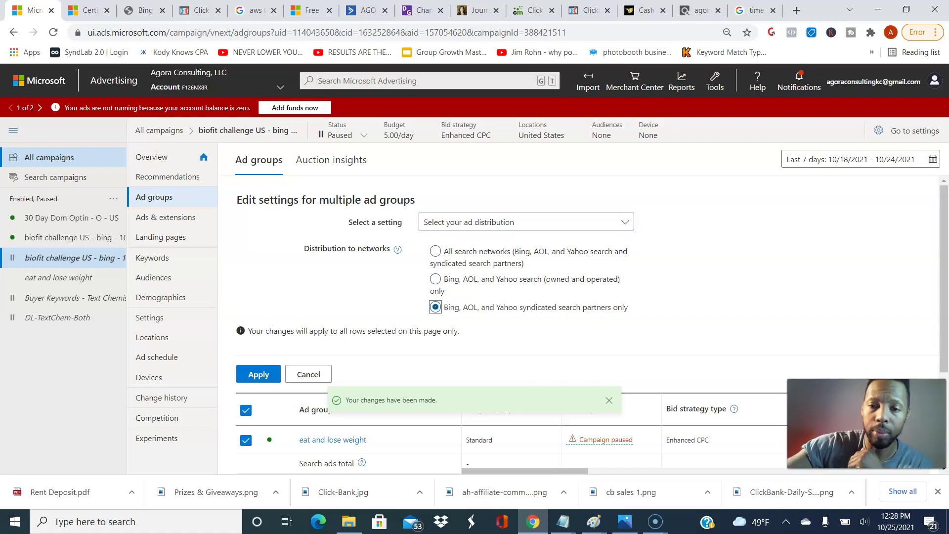
pyautogui.scroll(-1, 583, 321)
pyautogui.press('Return')
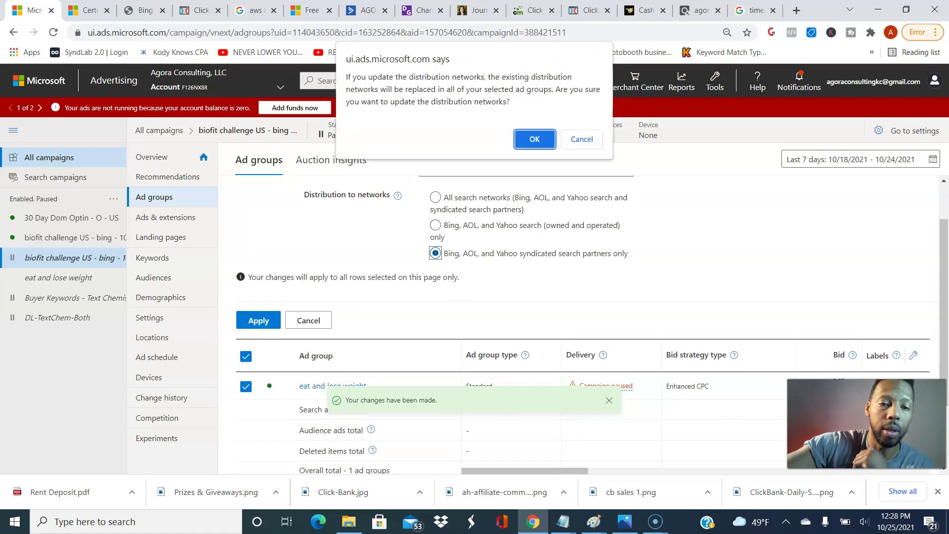
pyautogui.press('Return')
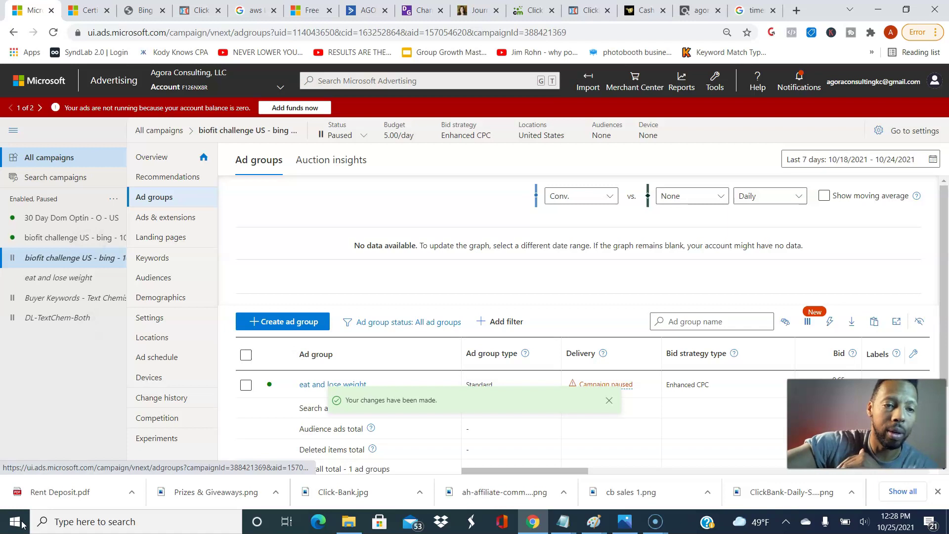
# Step: Review the original biofit challenge campaign and its paused copy in the all-campaigns list, ending at the original's ad groups
pyautogui.click(74, 237)
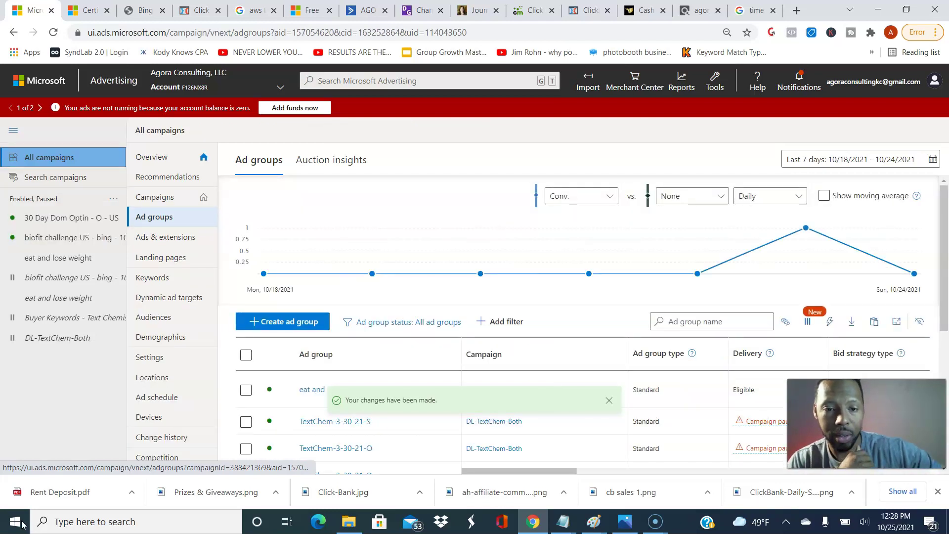
pyautogui.scroll(-3, 583, 297)
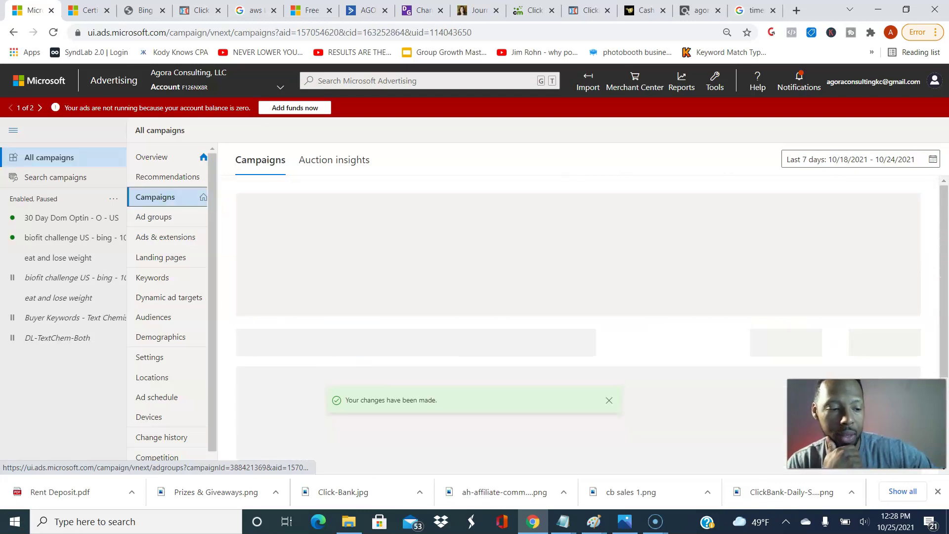
pyautogui.scroll(-3, 583, 296)
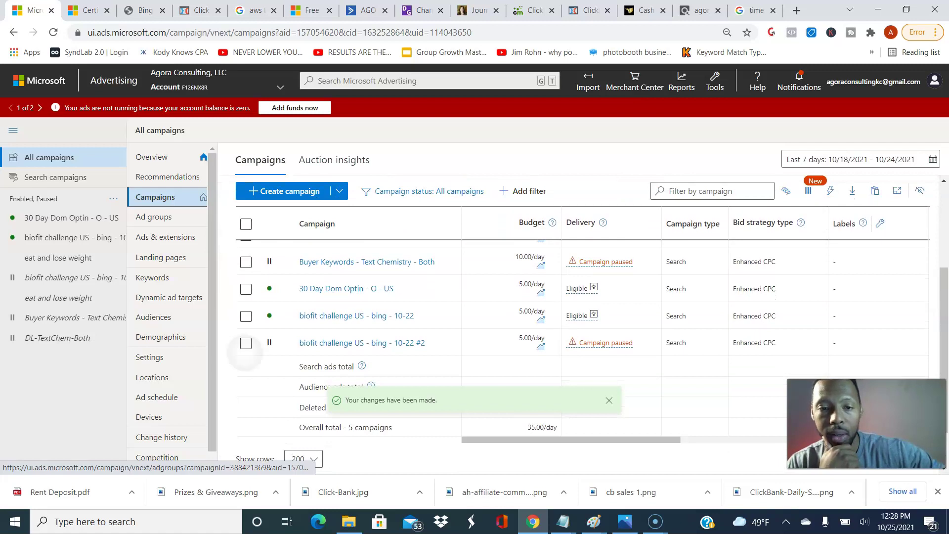
pyautogui.click(246, 343)
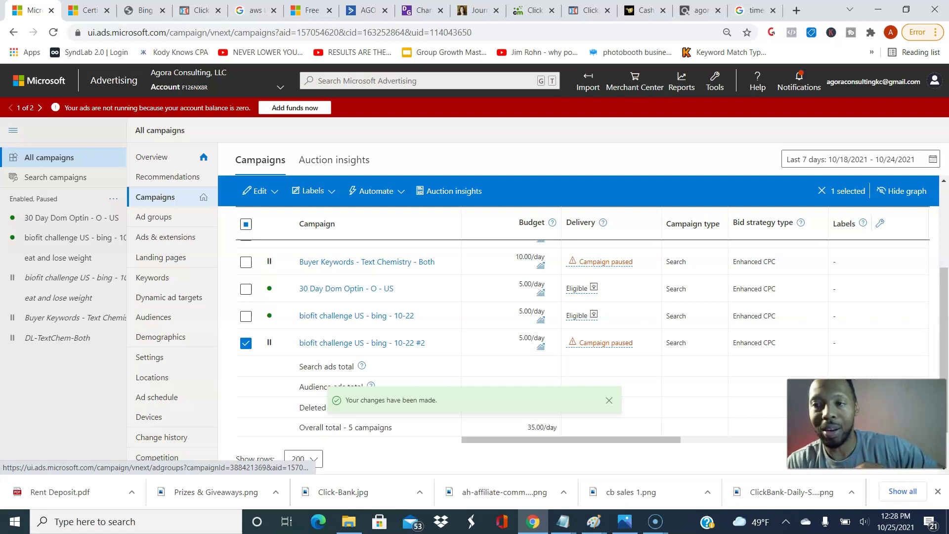
pyautogui.scroll(3, 578, 321)
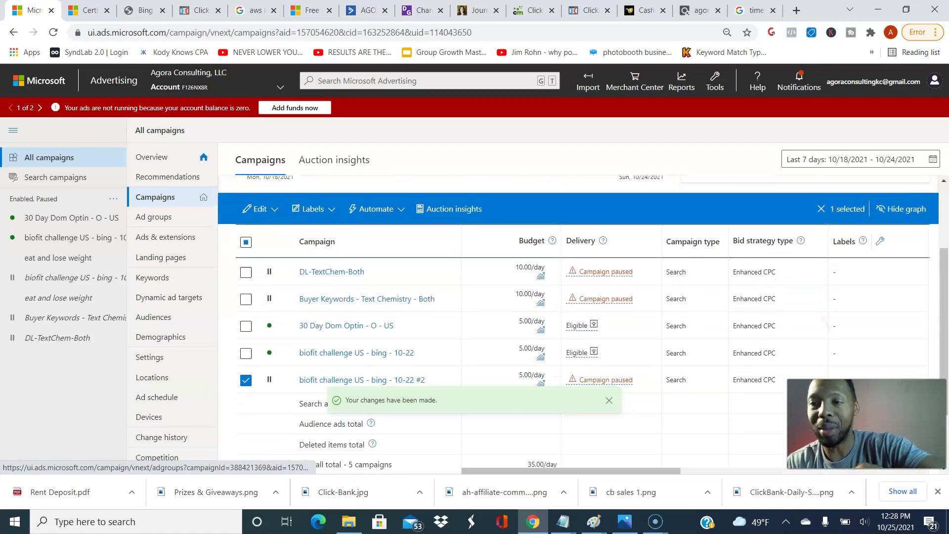
pyautogui.scroll(-3, 579, 321)
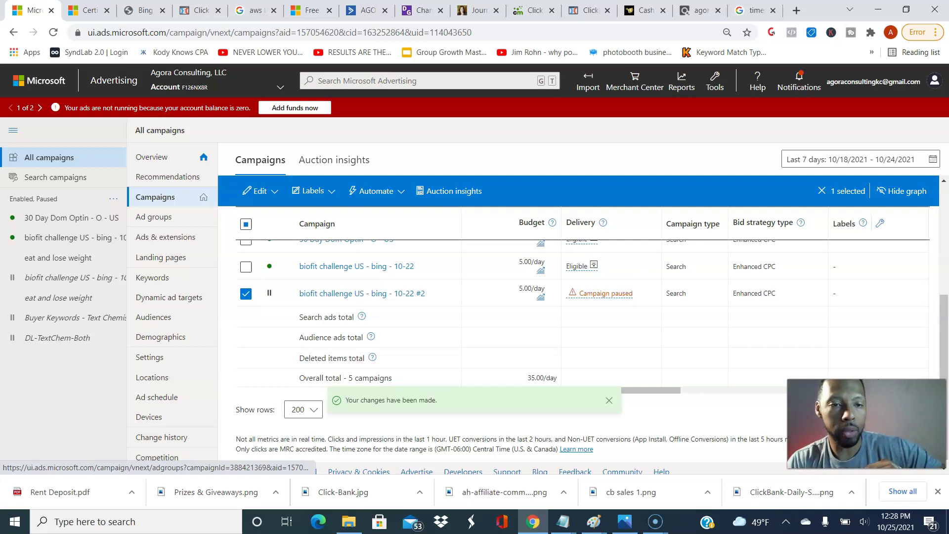
pyautogui.click(245, 293)
pyautogui.click(245, 266)
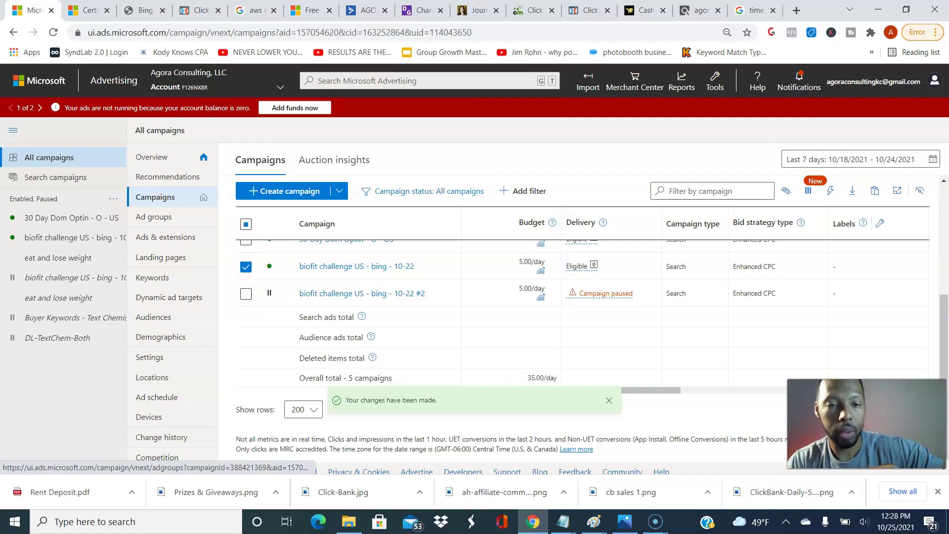
pyautogui.scroll(1, 246, 267)
pyautogui.scroll(1, 445, 307)
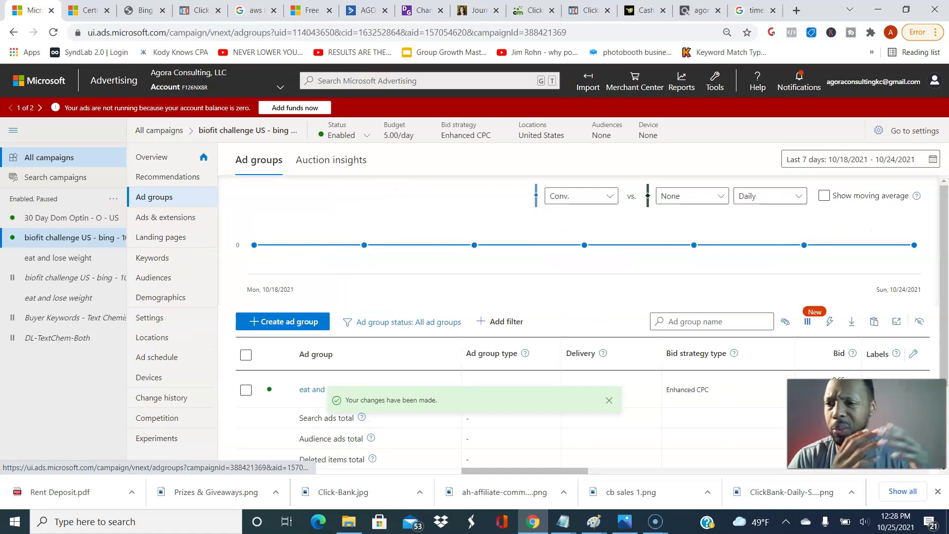
# Step: Open the keywords of the original campaign's "eat and lose weight" ad group and examine their clicks, impressions, CTR, average CPC, spend and conversions
pyautogui.scroll(-2, 583, 321)
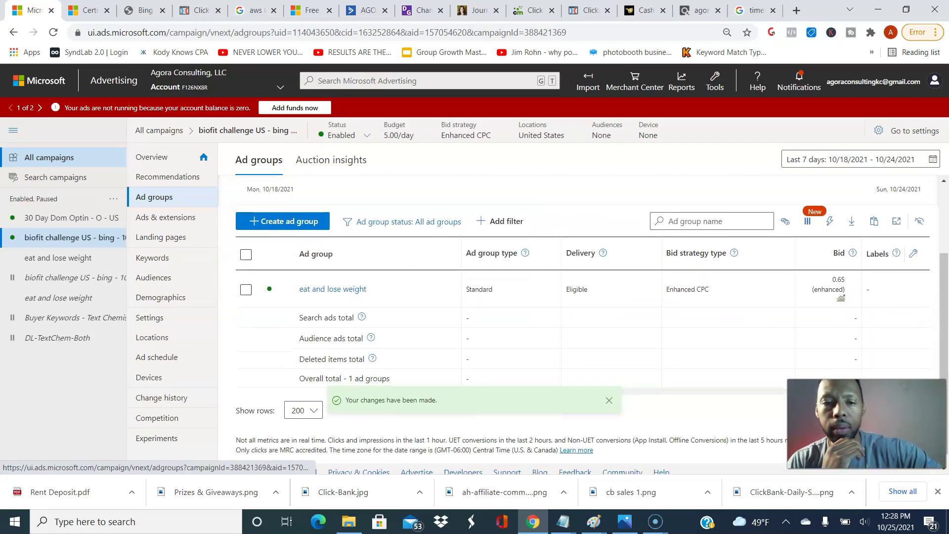
pyautogui.click(58, 258)
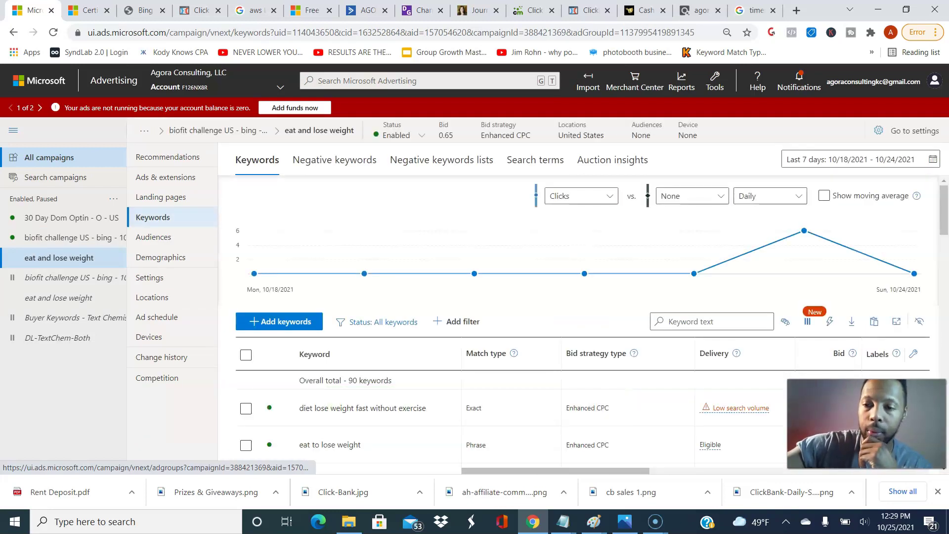
pyautogui.scroll(-2, 578, 316)
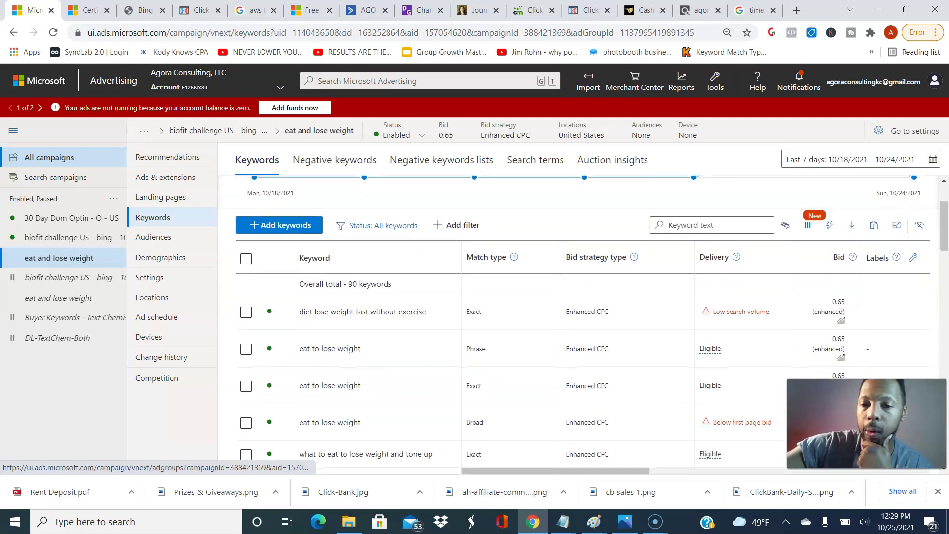
pyautogui.scroll(-1, 578, 321)
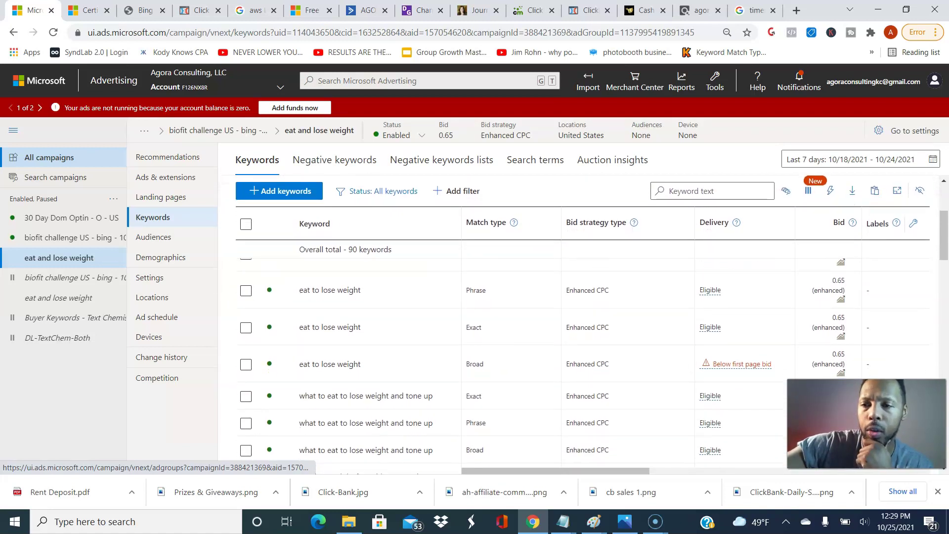
pyautogui.scroll(1, 578, 321)
pyautogui.hscroll(5, 666, 352)
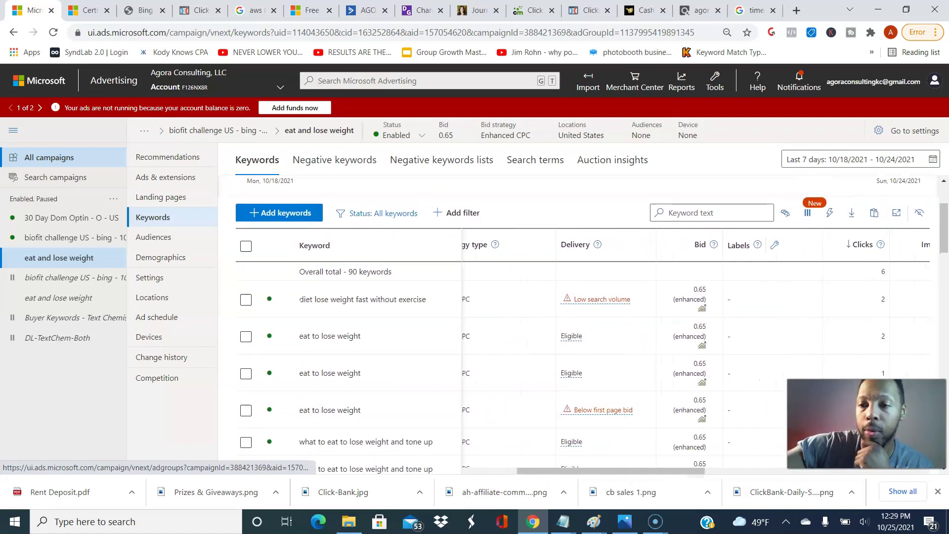
pyautogui.hscroll(2, 666, 352)
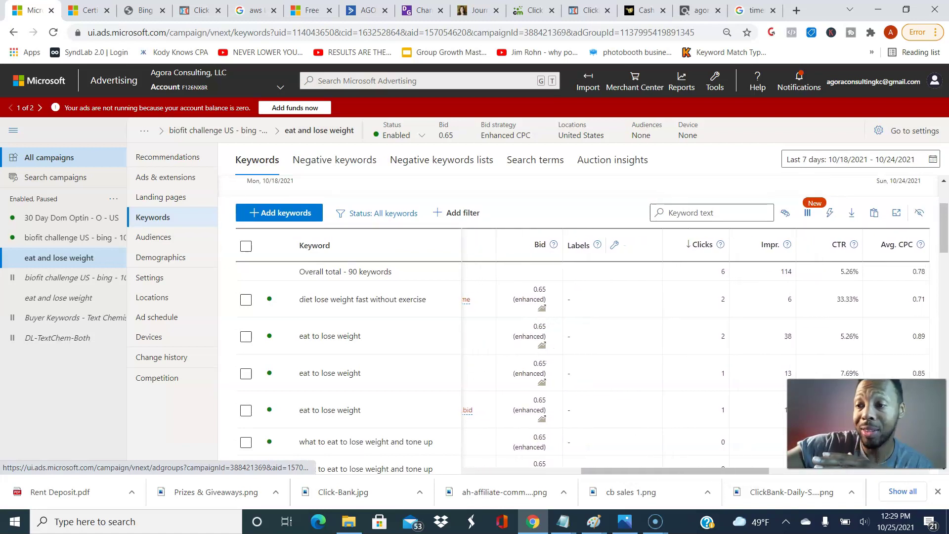
pyautogui.hscroll(4, 666, 352)
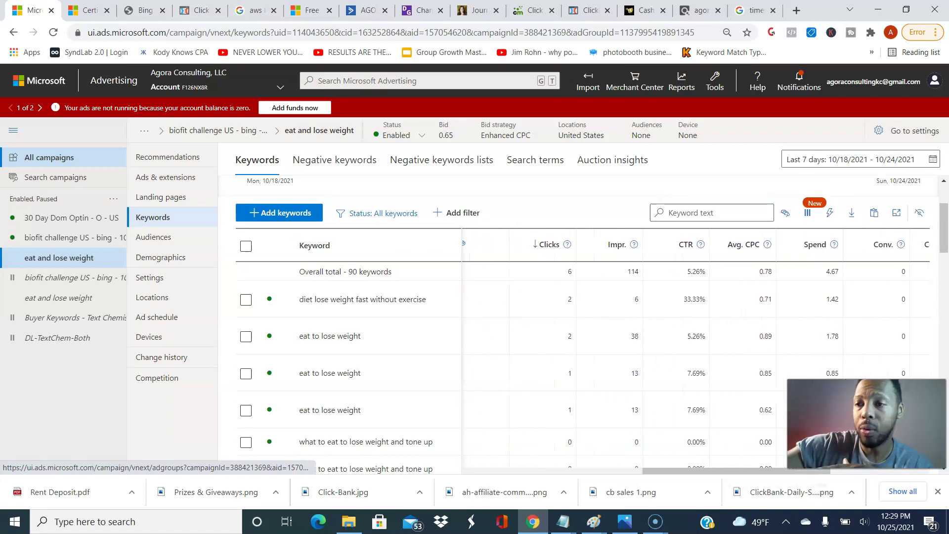
pyautogui.hscroll(1, 666, 352)
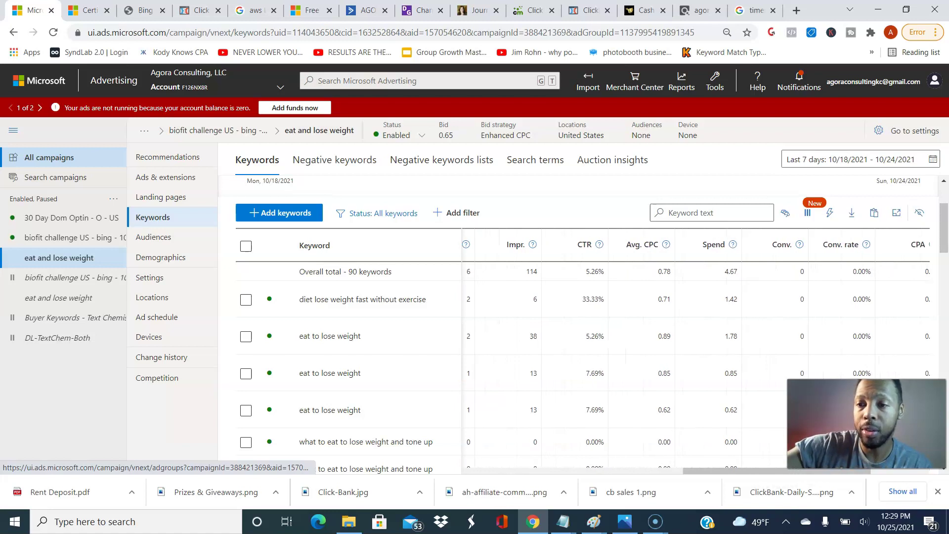
pyautogui.click(22, 525)
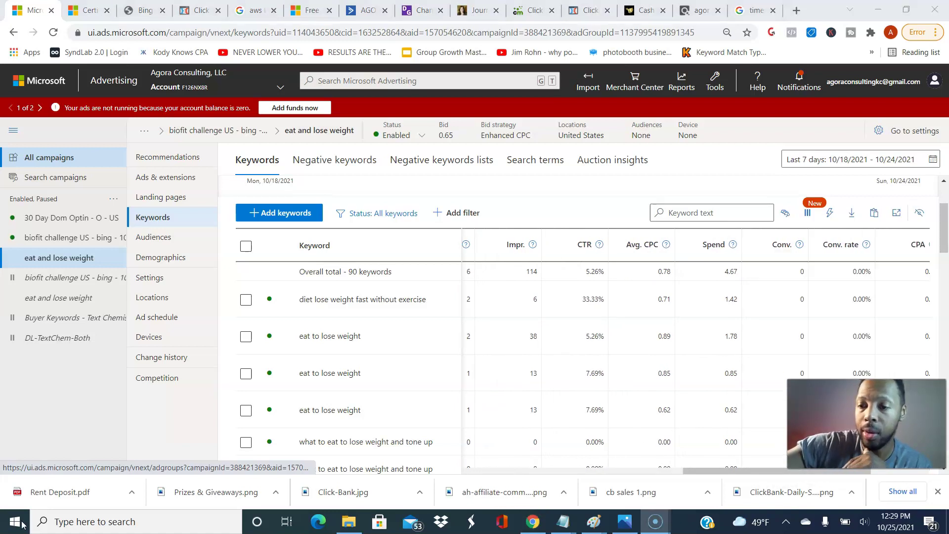
pyautogui.hscroll(-5, 692, 345)
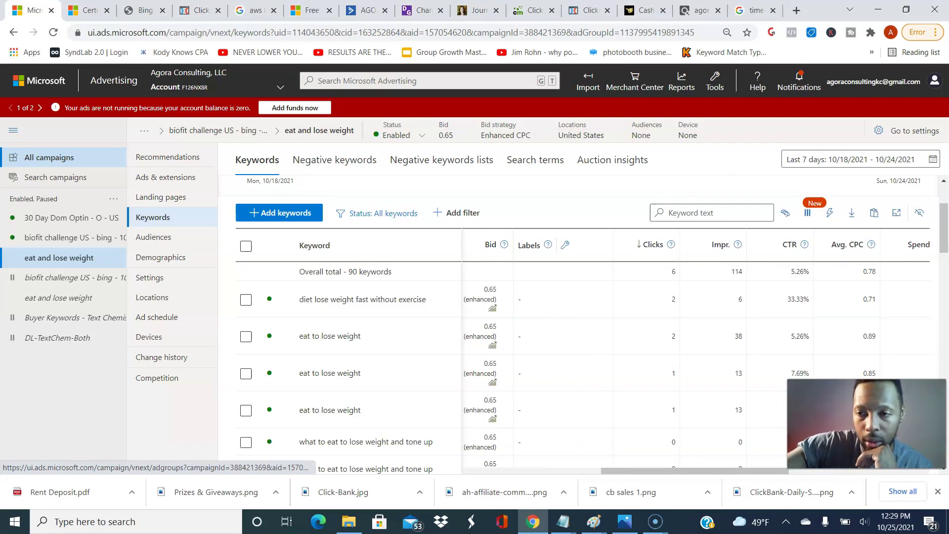
pyautogui.hscroll(-3, 692, 346)
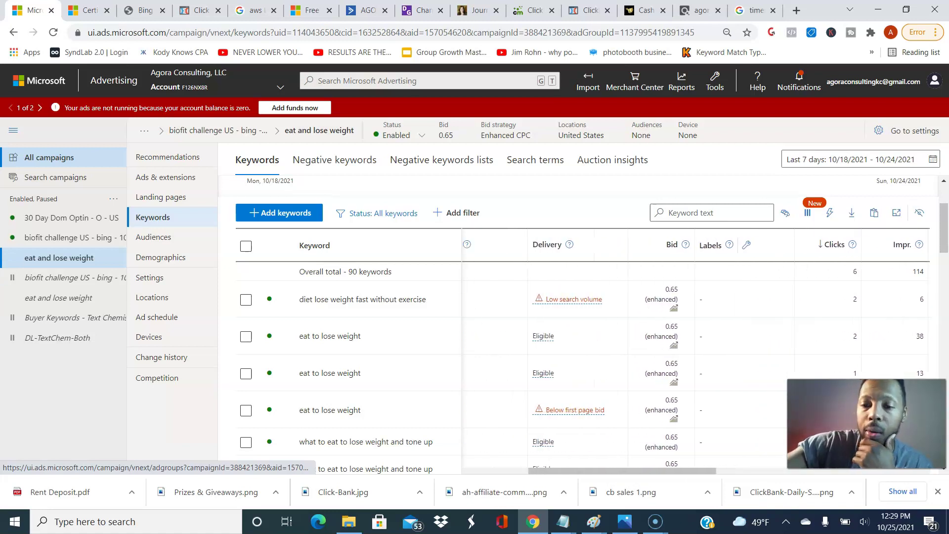
pyautogui.hscroll(-3, 692, 346)
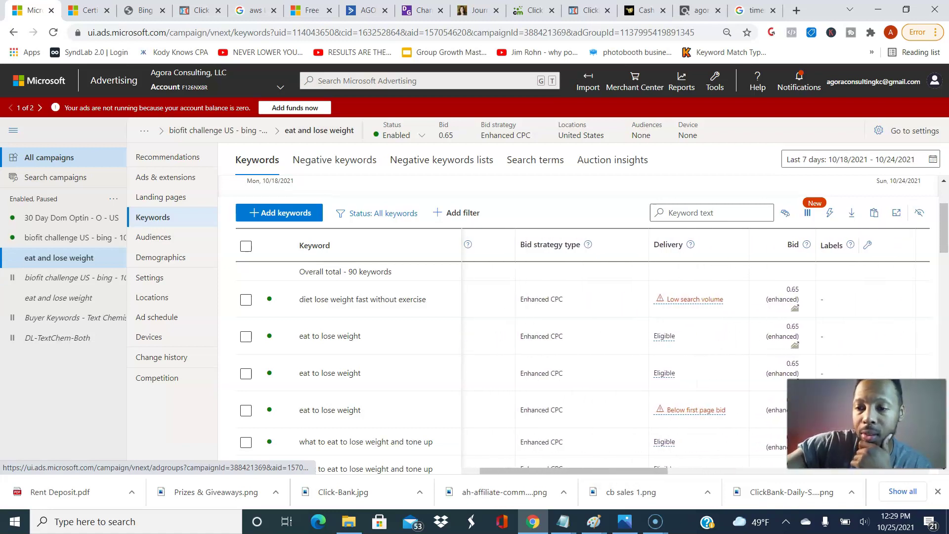
# Step: Look through the ad group's keyword list, examining the keyword variations with their delivery status and bids
pyautogui.scroll(2, 692, 345)
pyautogui.scroll(-6, 692, 346)
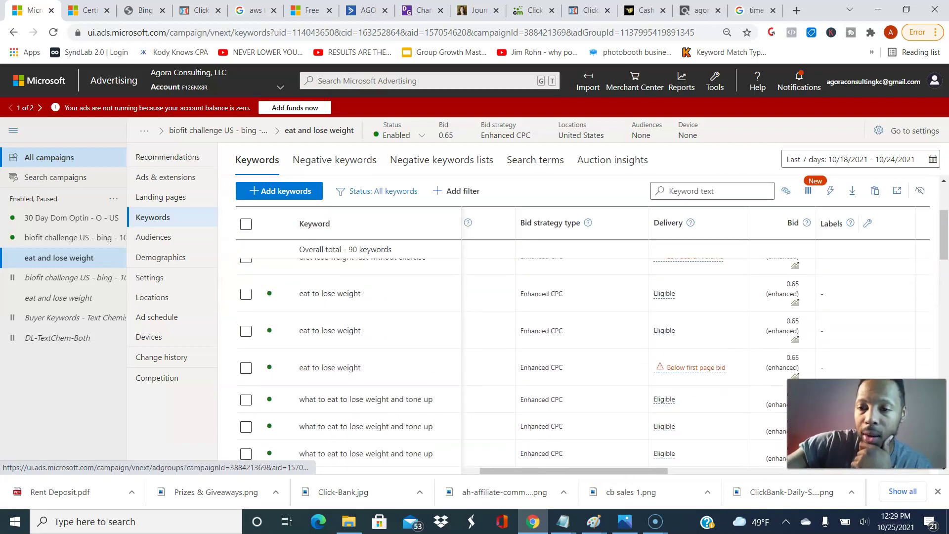
pyautogui.scroll(-4, 592, 346)
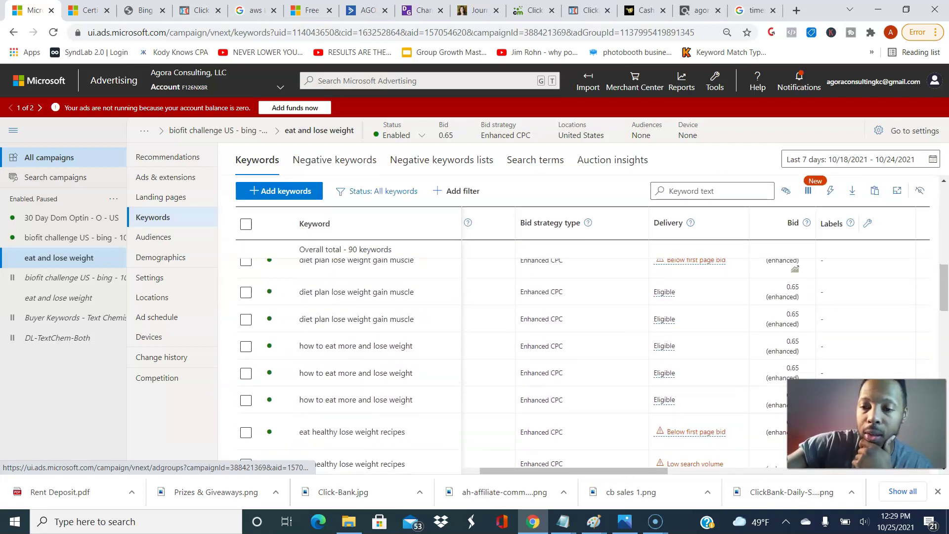
pyautogui.scroll(-2, 593, 346)
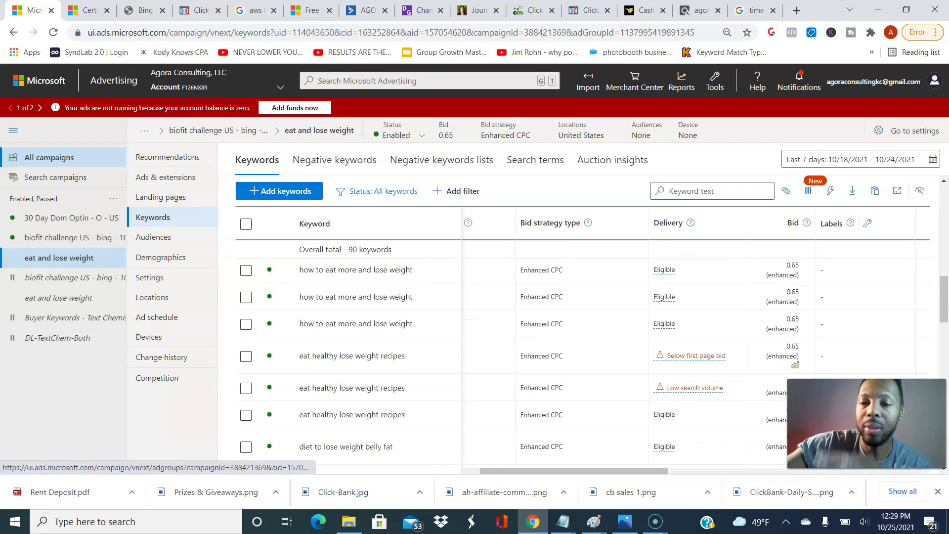
pyautogui.scroll(-5, 704, 424)
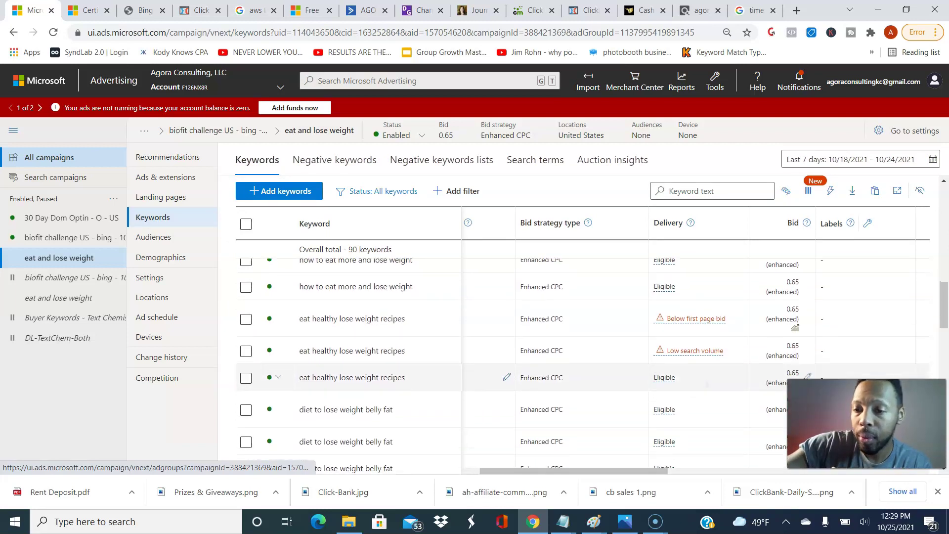
pyautogui.scroll(-5, 593, 371)
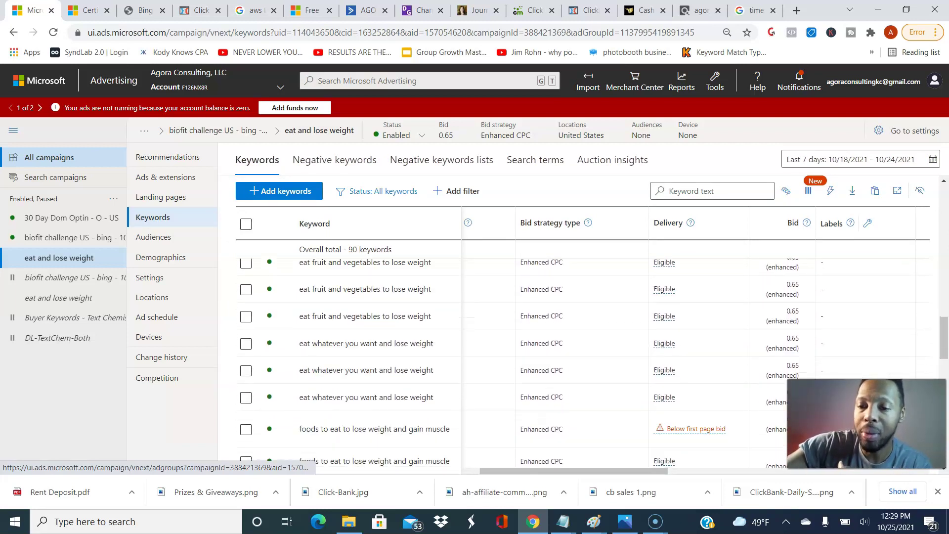
pyautogui.scroll(-2, 593, 345)
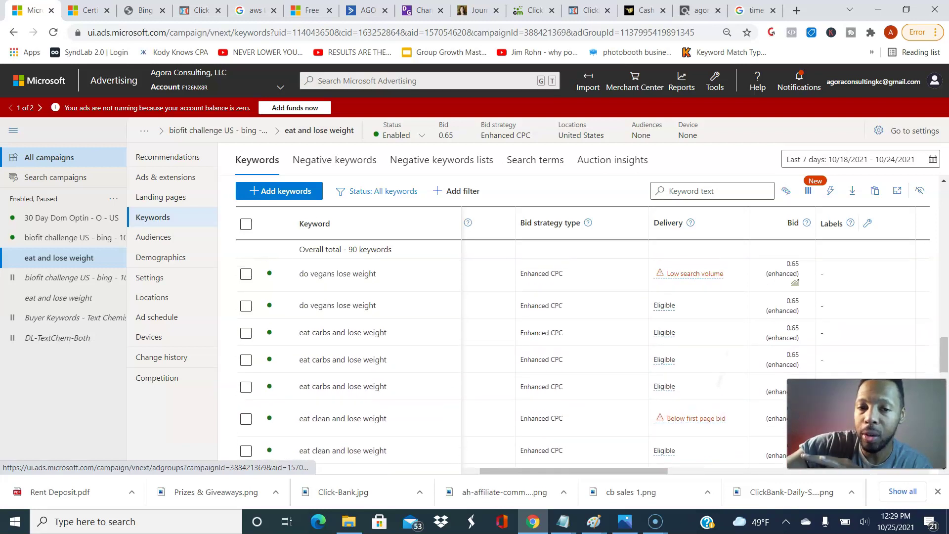
# Step: Review the rest of the "eat and lose weight" keyword list and return to its first keywords, comparing delivery status and bids
pyautogui.scroll(-2, 593, 346)
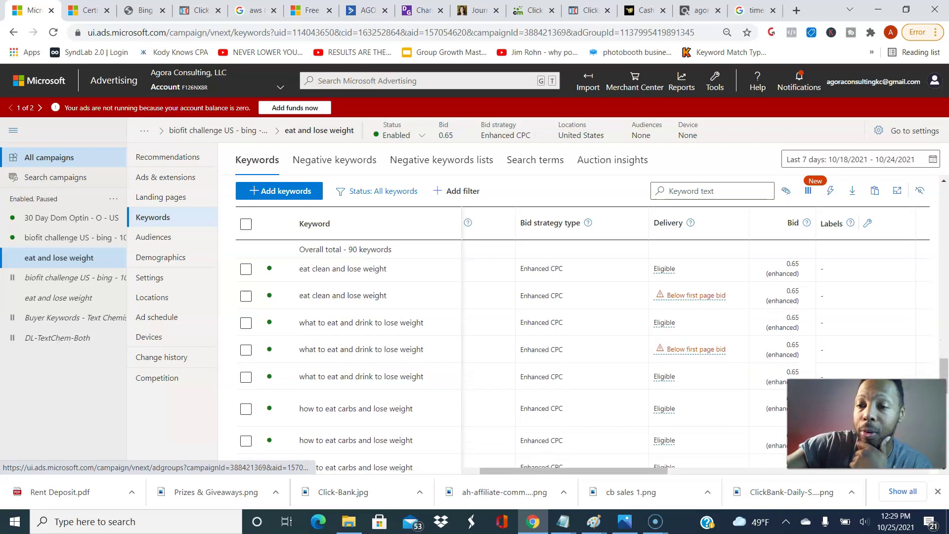
pyautogui.scroll(-4, 593, 346)
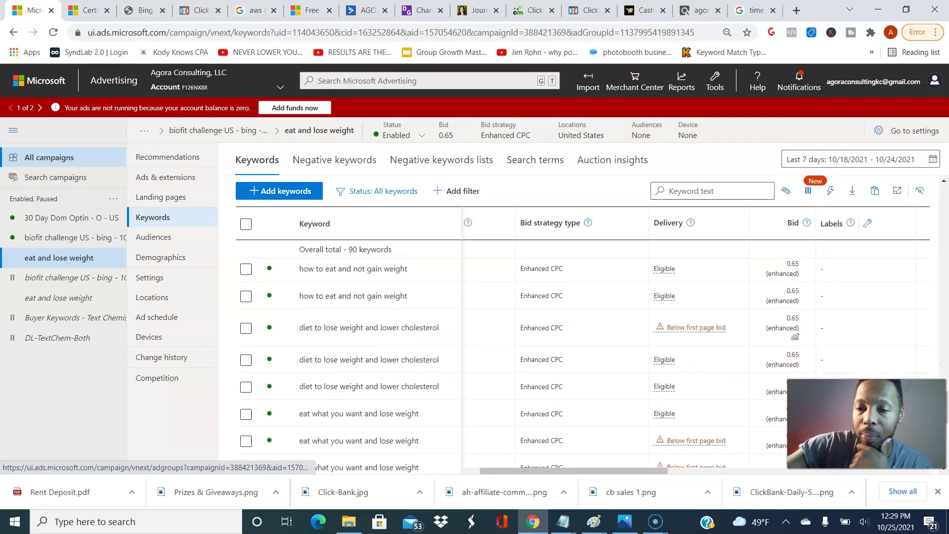
pyautogui.scroll(-4, 593, 346)
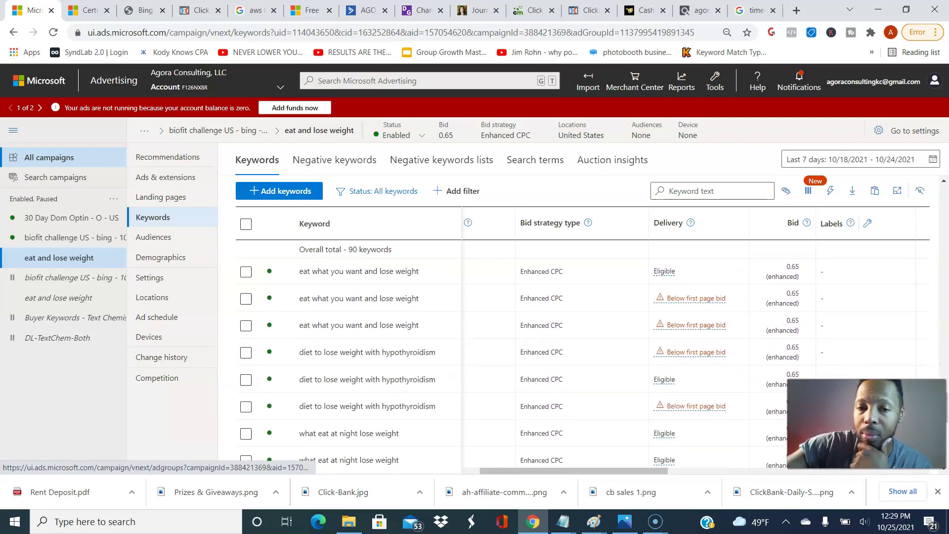
pyautogui.scroll(-8, 593, 346)
pyautogui.scroll(-8, 519, 346)
pyautogui.scroll(15, 593, 346)
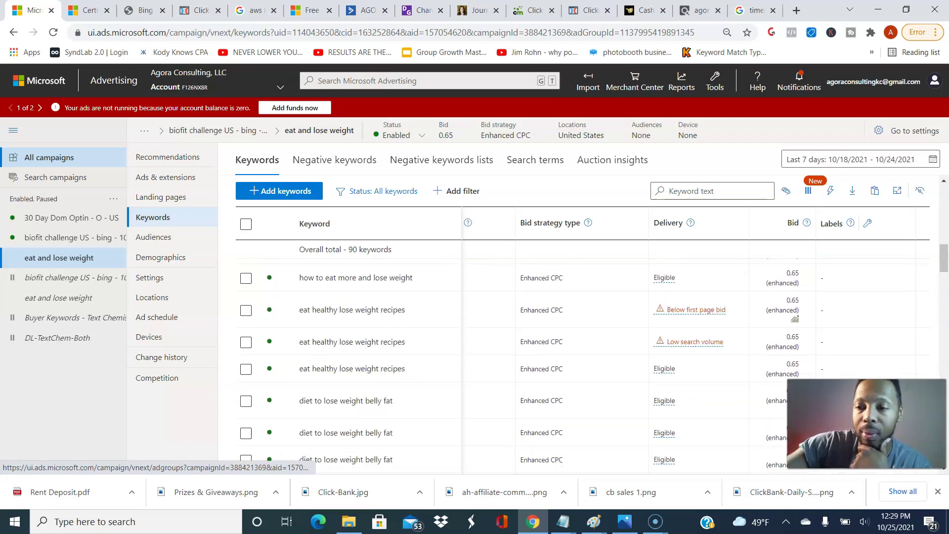
pyautogui.scroll(10, 583, 321)
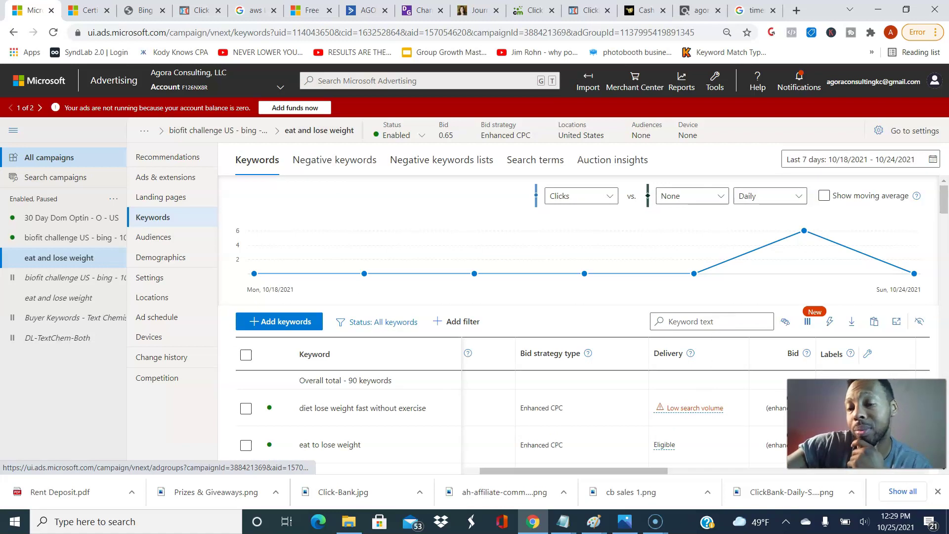
pyautogui.scroll(-3, 583, 321)
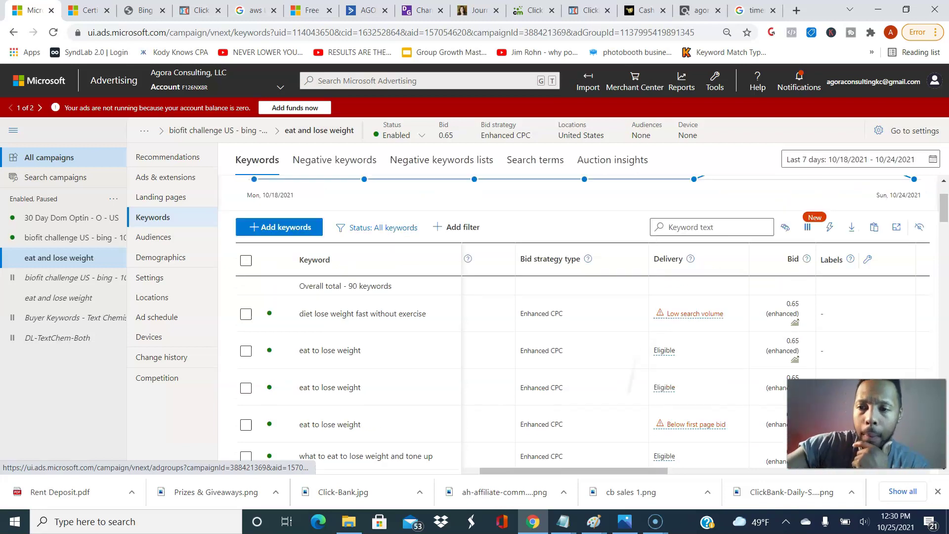
pyautogui.scroll(-2, 583, 321)
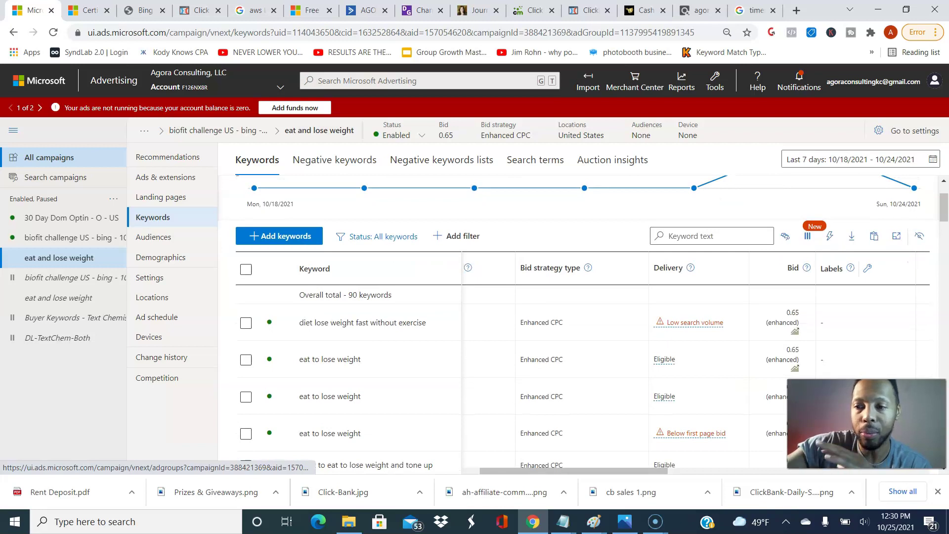
pyautogui.scroll(1, 583, 321)
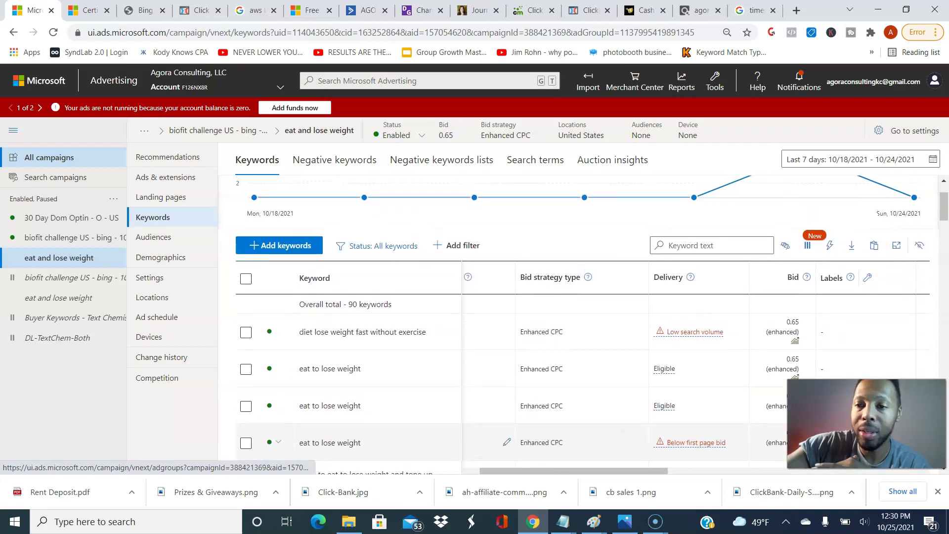
pyautogui.scroll(1, 583, 321)
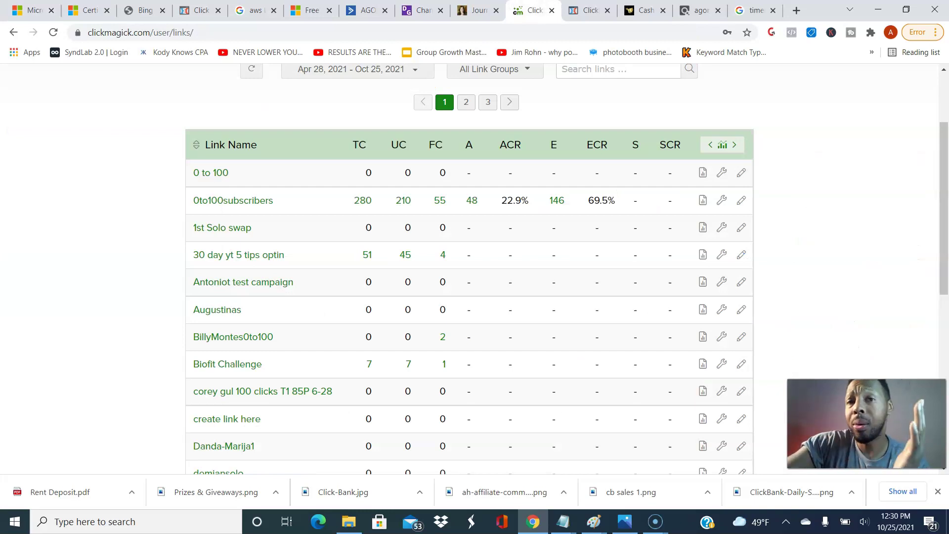
# Step: Switch to ClickMagick, open the unique clicks log of the Biofit Challenge link, and examine the referrers and the first Bing click's Sub-IDs
pyautogui.scroll(-1, 469, 271)
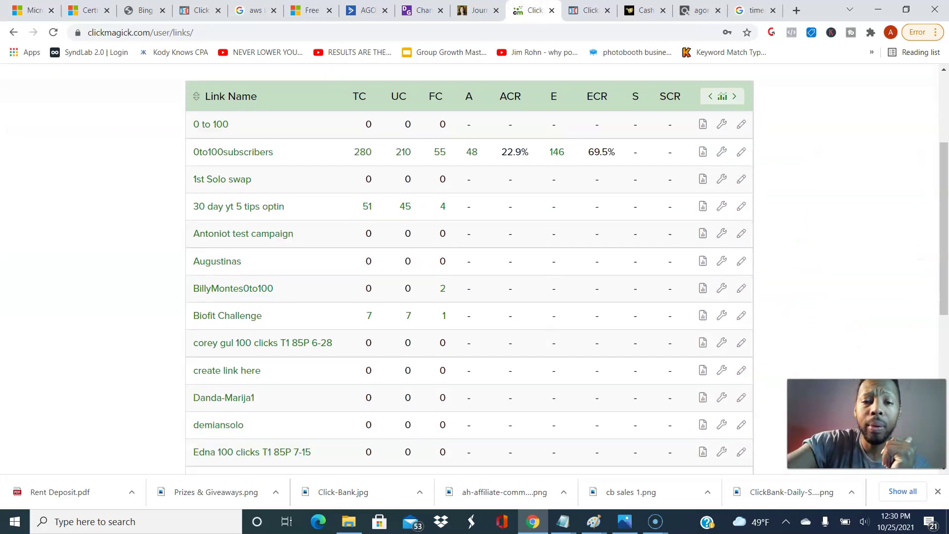
pyautogui.click(408, 315)
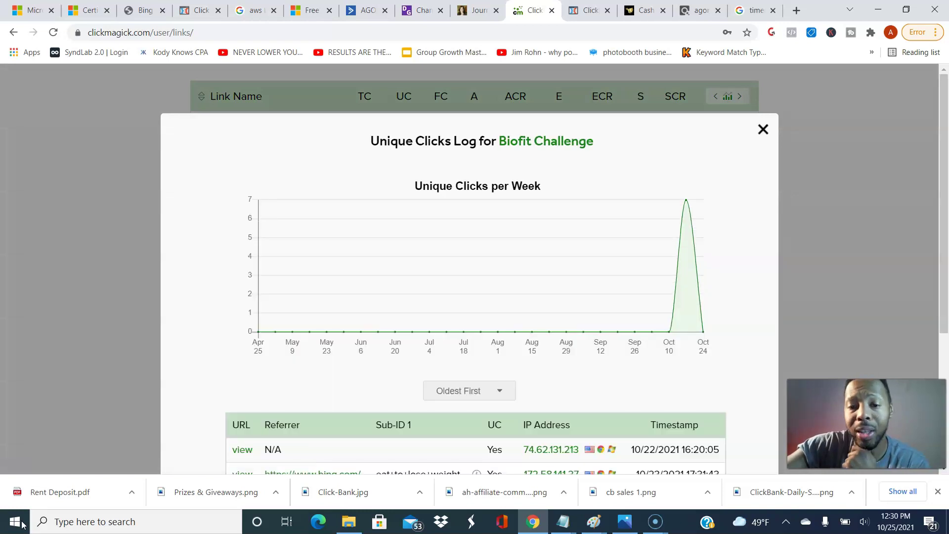
pyautogui.scroll(-4, 469, 271)
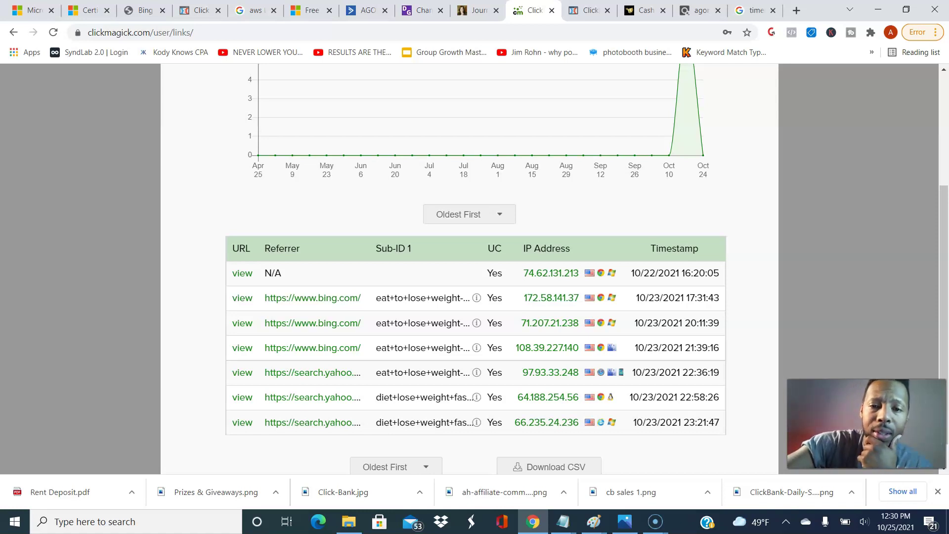
pyautogui.moveTo(476, 297)
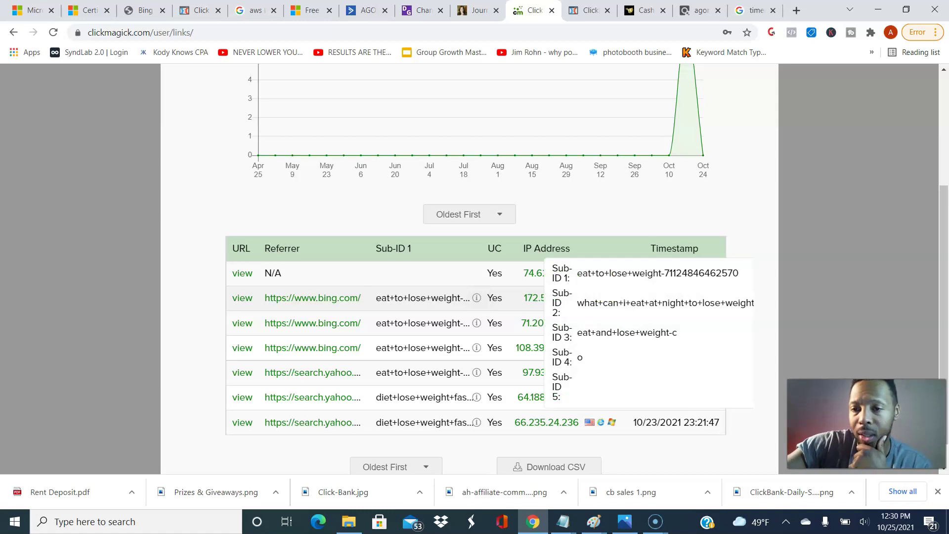
pyautogui.scroll(-1, 587, 268)
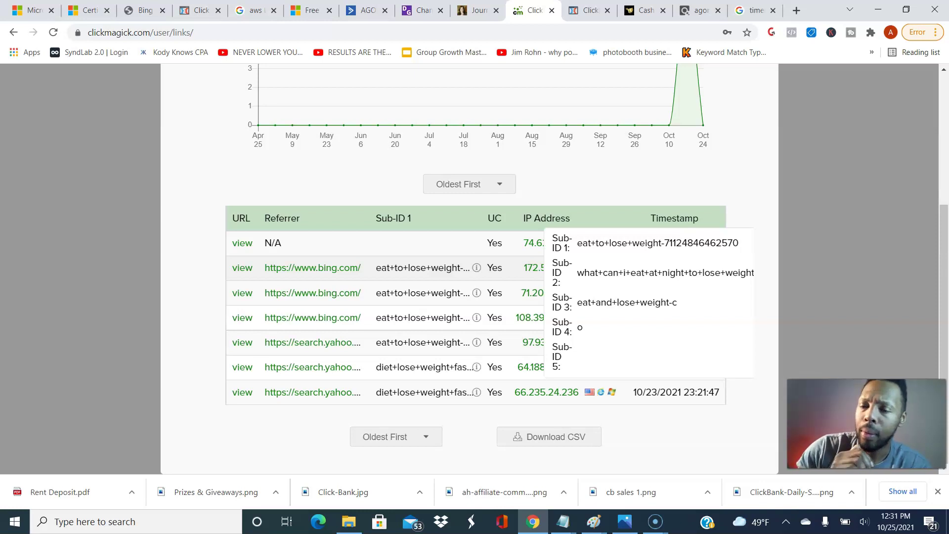
# Step: Find and open the URL Query String text document, and place its window below the clicks log's first rows
pyautogui.click(563, 524)
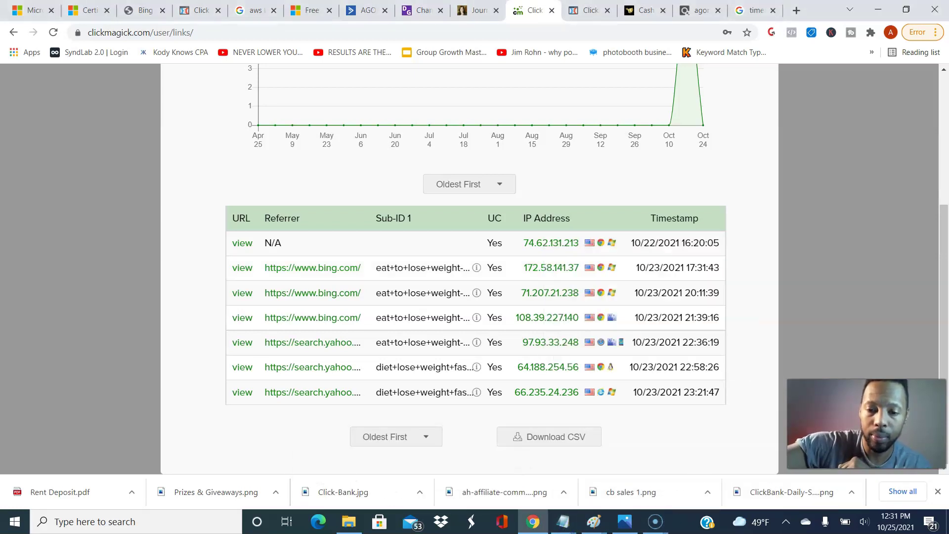
pyautogui.press('super')
pyautogui.write('quer')
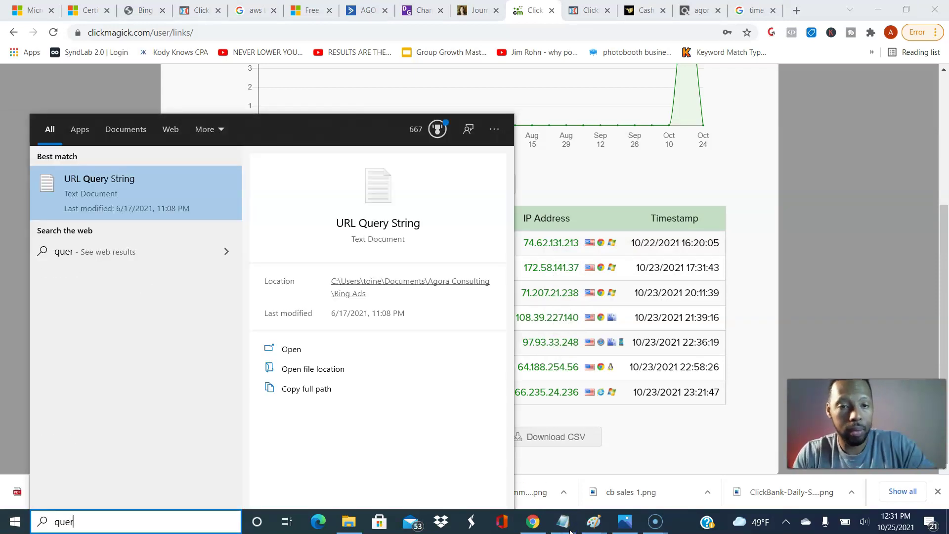
pyautogui.press('Return')
pyautogui.moveTo(482, 189); pyautogui.dragTo(333, 285)
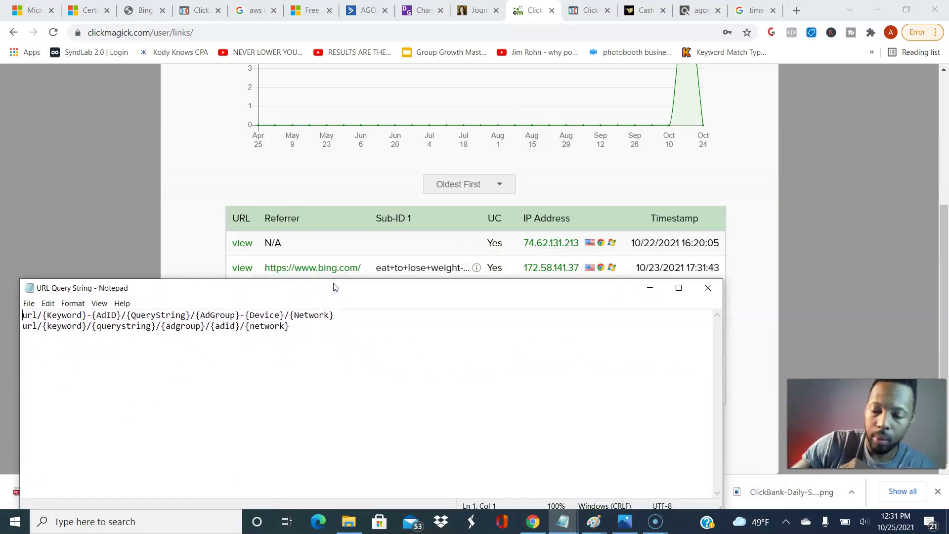
# Step: Go through the first tracking URL line's placeholders, examining {Keyword}, {AdID}, {QueryString} and {AdGroup} without editing the text
pyautogui.press('Right')
pyautogui.press('Right')
pyautogui.press('Right')
pyautogui.press('Right')
pyautogui.press('Right')
pyautogui.press('Right')
pyautogui.press('Right')
pyautogui.press('Right')
pyautogui.press('Right')
pyautogui.press('Right')
pyautogui.press('Right')
pyautogui.press('Right')
pyautogui.press('Right')
pyautogui.press('Right')
pyautogui.press('Right')
pyautogui.press('Right')
pyautogui.press('Right')
pyautogui.press('Right')
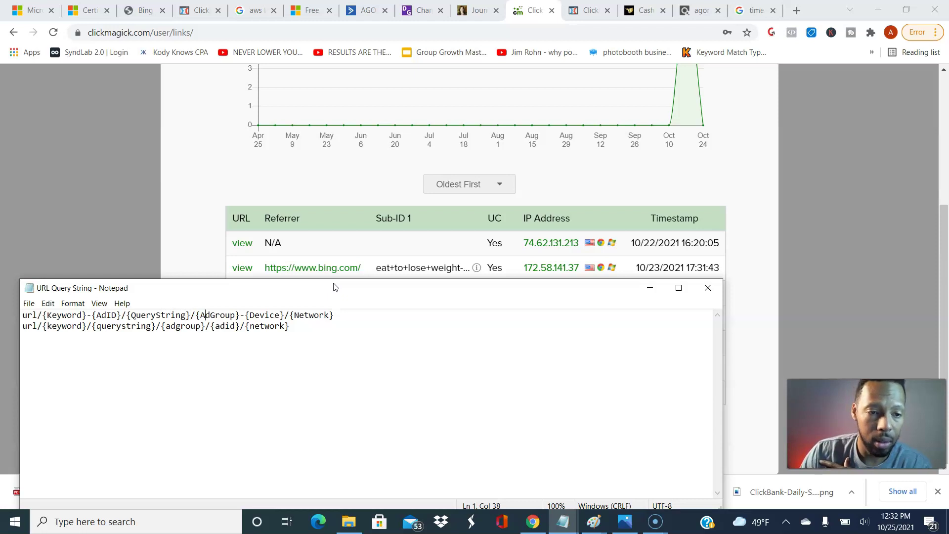
pyautogui.press('Left')
pyautogui.press('Left')
pyautogui.press('Left')
pyautogui.press('Left')
pyautogui.press('Left')
pyautogui.press('Left')
pyautogui.press('Left')
pyautogui.press('Left')
pyautogui.press('Left')
pyautogui.press('Left')
pyautogui.press('Left')
pyautogui.press('Left')
pyautogui.press('Left')
pyautogui.press('Left')
pyautogui.press('Left')
pyautogui.press('Left')
pyautogui.press('Left')
pyautogui.press('Left')
pyautogui.press('Left')
pyautogui.press('Left')
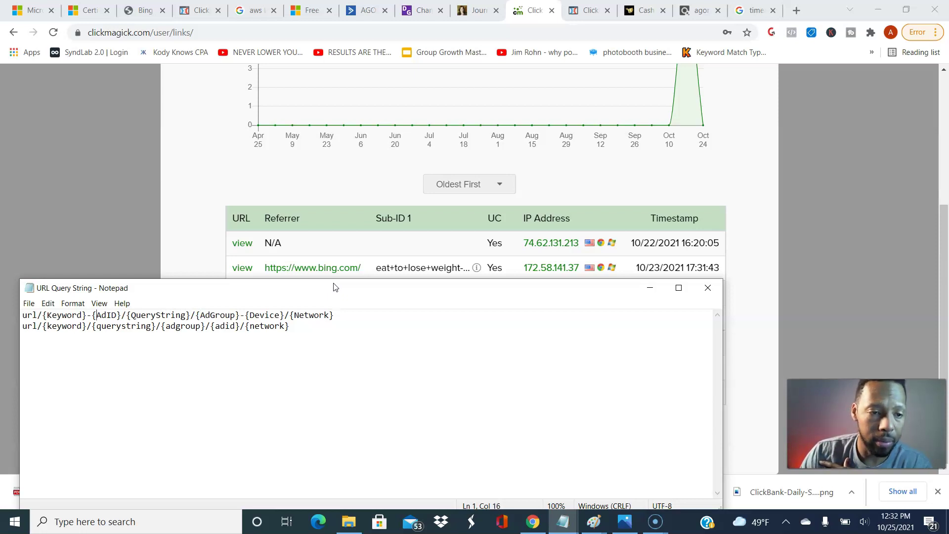
pyautogui.press('Right')
pyautogui.press('Right')
pyautogui.press('Right')
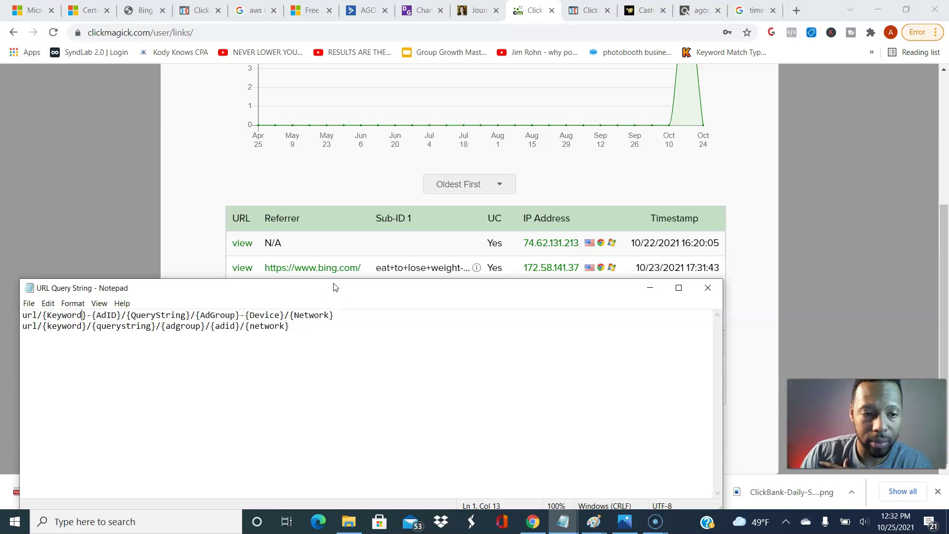
pyautogui.press('Left')
pyautogui.press('Left')
pyautogui.press('Left')
pyautogui.press('Left')
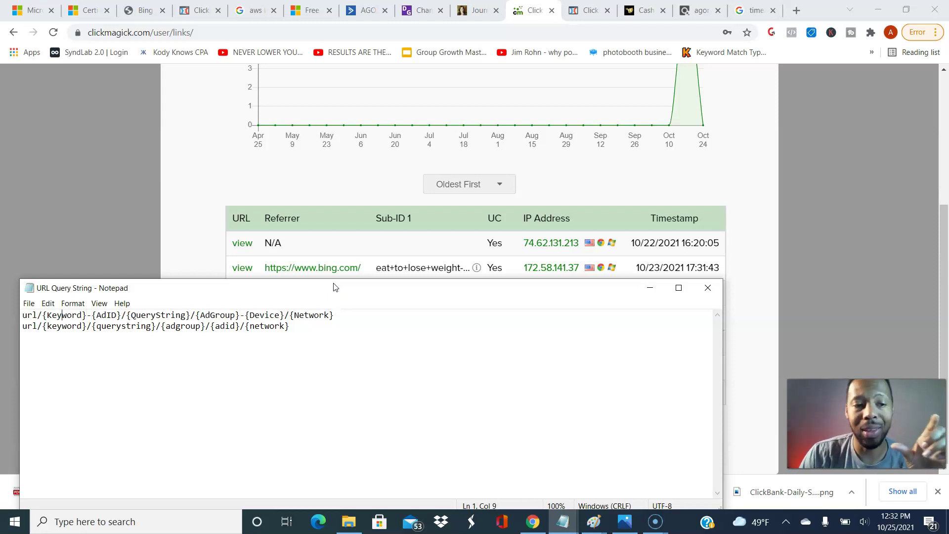
pyautogui.press('Left')
pyautogui.press('Left')
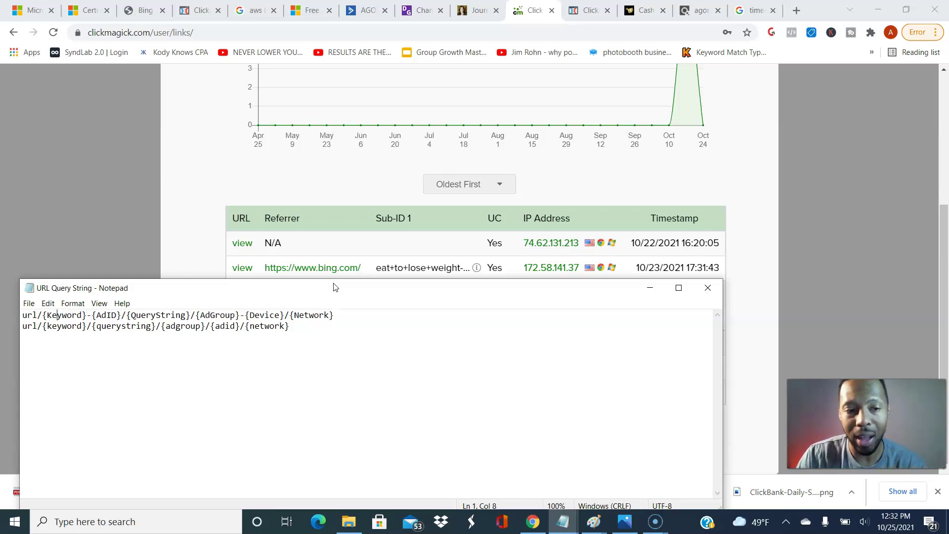
pyautogui.press('Right')
pyautogui.press('Right')
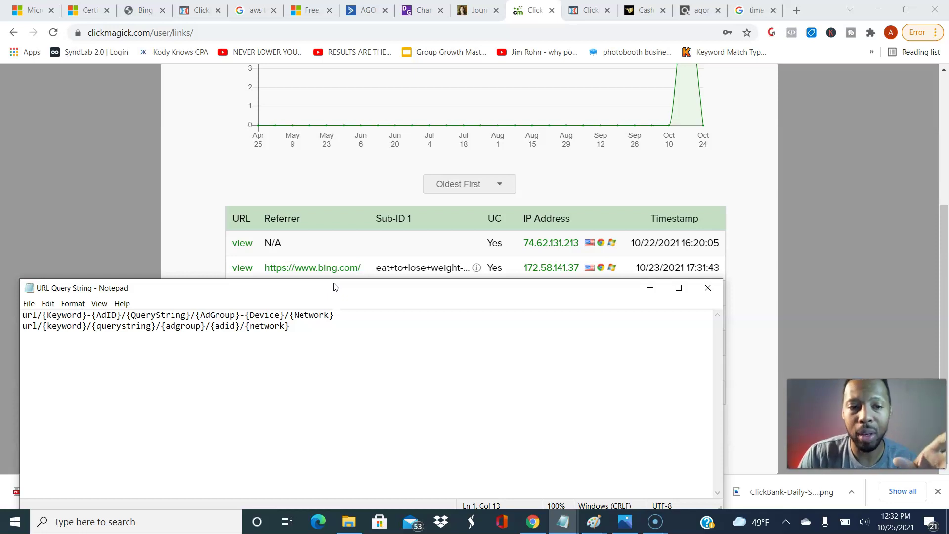
pyautogui.press('Right')
pyautogui.press('Right')
pyautogui.press('Right')
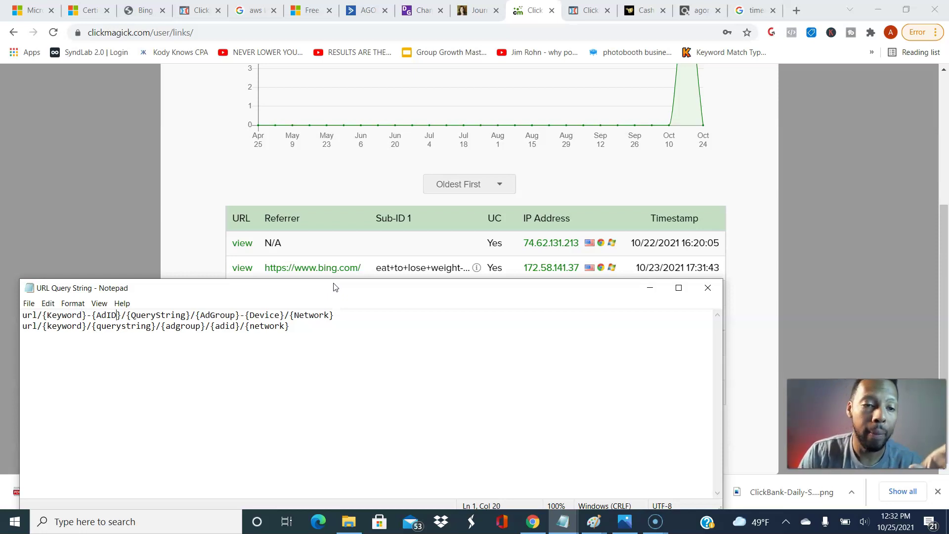
pyautogui.press('Right')
pyautogui.press('Right')
pyautogui.press('Right')
pyautogui.press('Right')
pyautogui.press('Right')
pyautogui.press('Right')
pyautogui.press('Right')
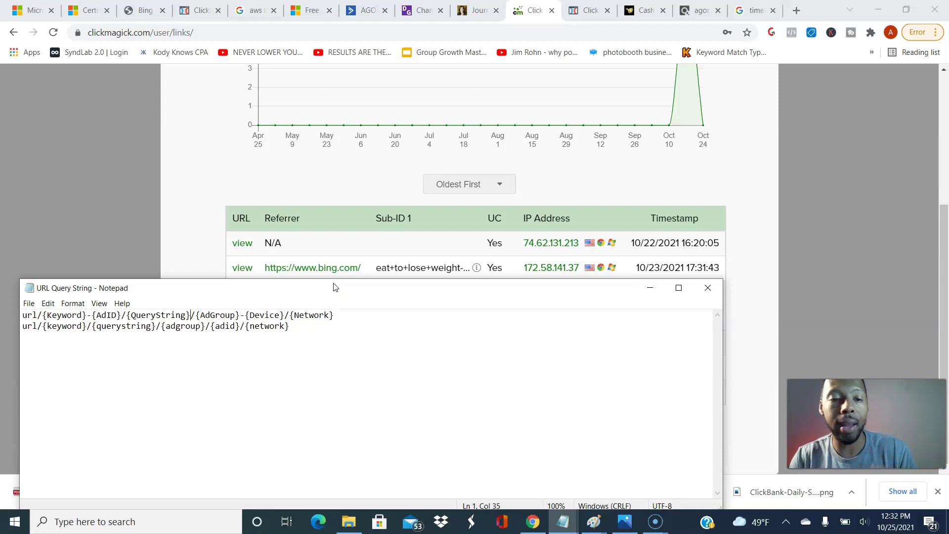
pyautogui.press('Right')
pyautogui.press('Right')
pyautogui.press('Right')
pyautogui.press('Right')
pyautogui.press('Right')
pyautogui.press('Right')
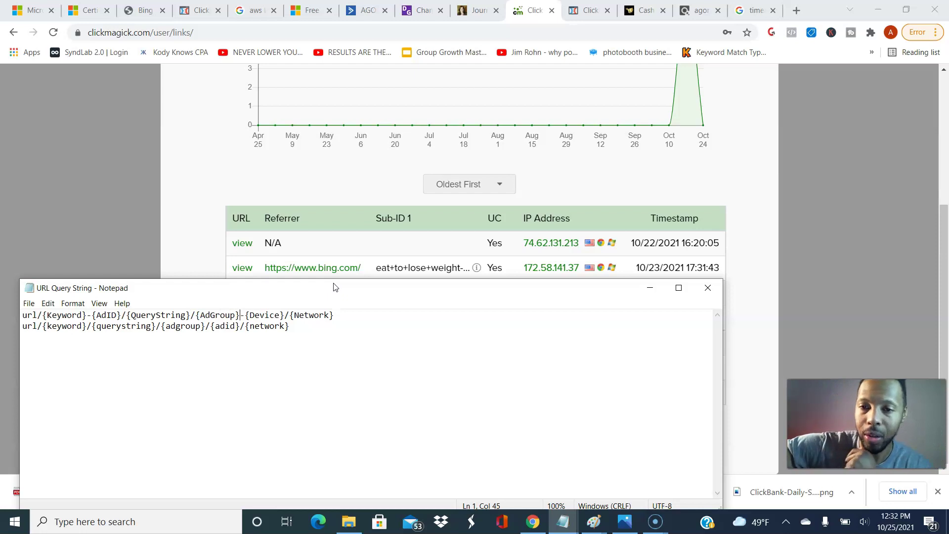
# Step: Return to the Biofit Challenge clicks log and examine the Sub-ID details of the individual Bing and Yahoo clicks
pyautogui.hotkey('alt', 'Tab')
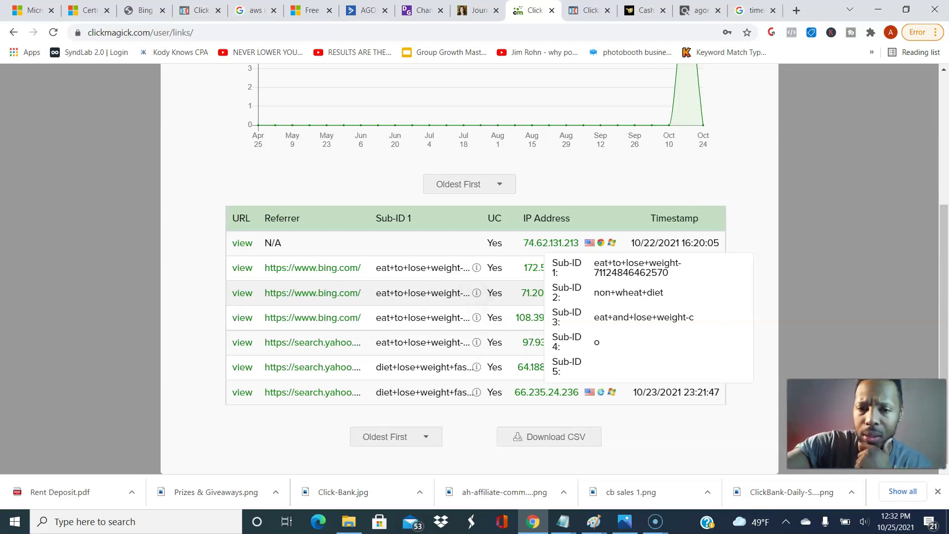
pyautogui.moveTo(477, 317)
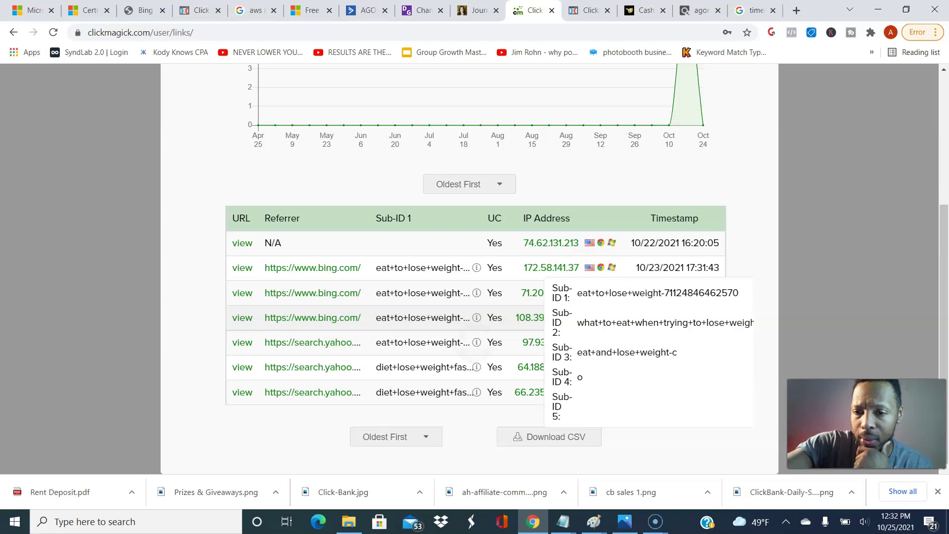
pyautogui.moveTo(476, 342)
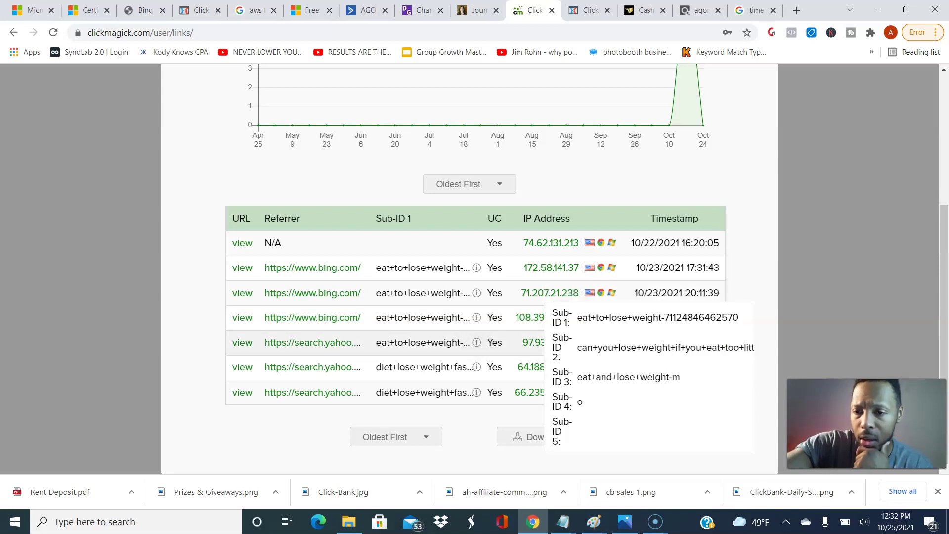
pyautogui.moveTo(476, 367)
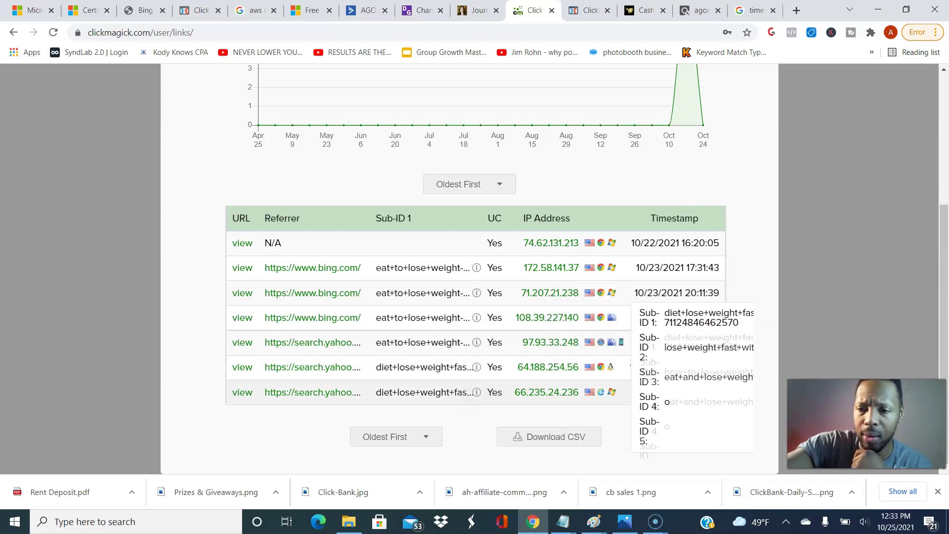
pyautogui.moveTo(477, 392)
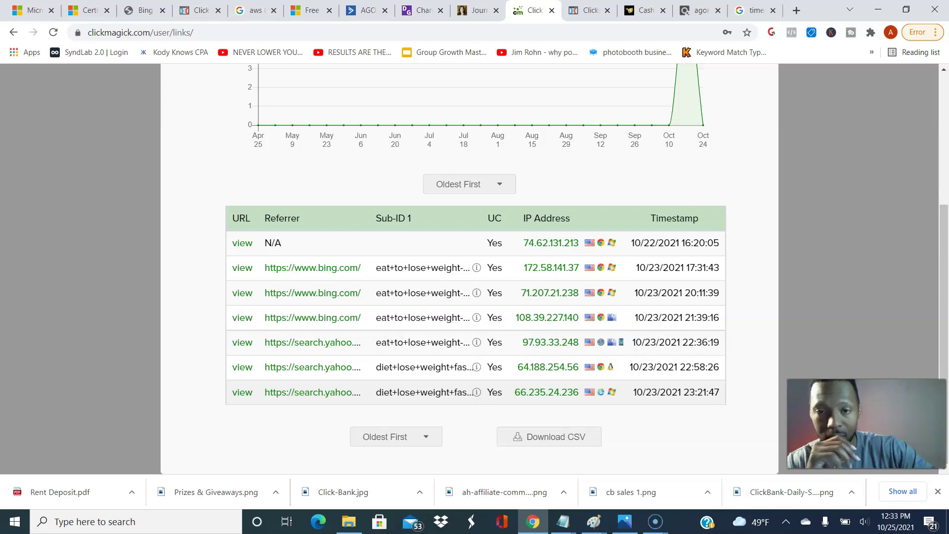
pyautogui.moveTo(476, 268)
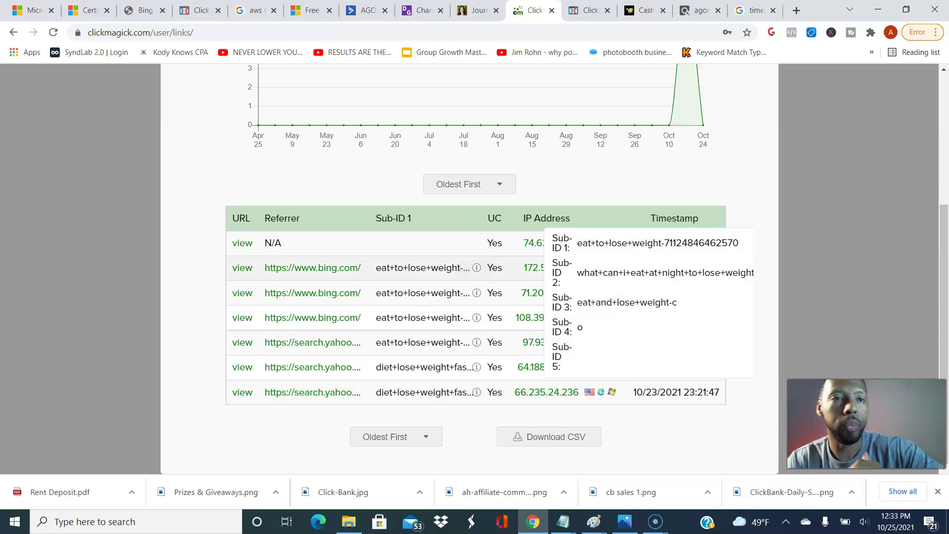
# Step: Switch back to Microsoft Advertising and compare the bids, clicks, impressions, CTR and average CPC of the "eat and lose weight" keywords
pyautogui.hotkey('ctrl', '1')
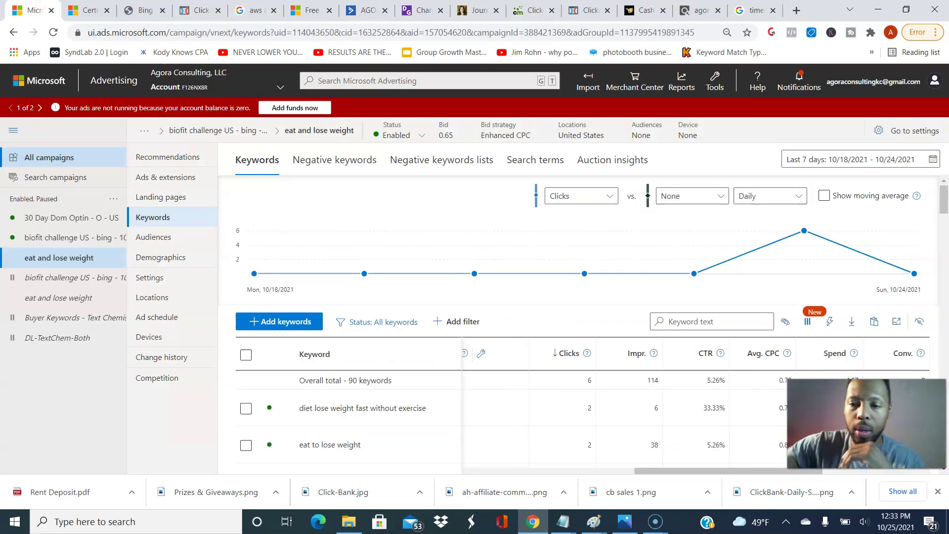
pyautogui.scroll(-3, 840, 402)
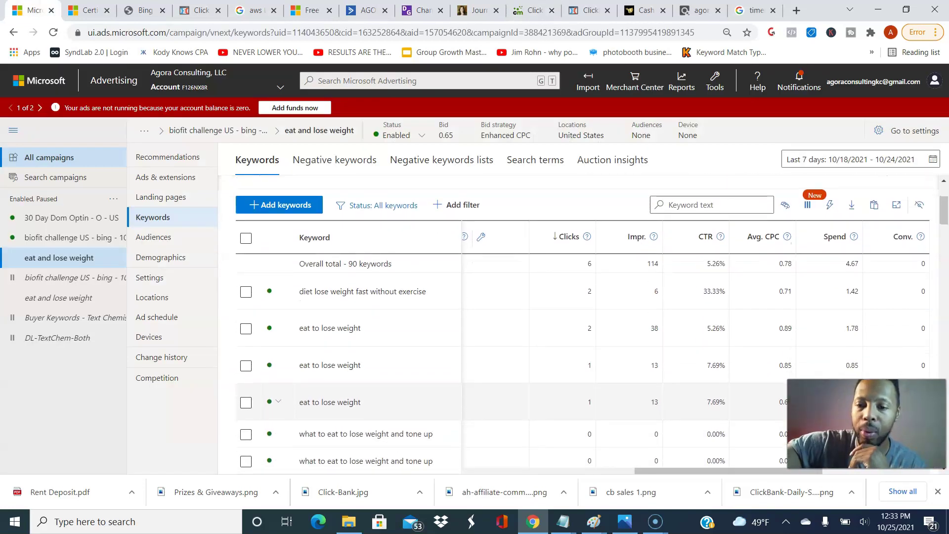
pyautogui.hscroll(-2, 608, 474)
pyautogui.hscroll(1, 607, 469)
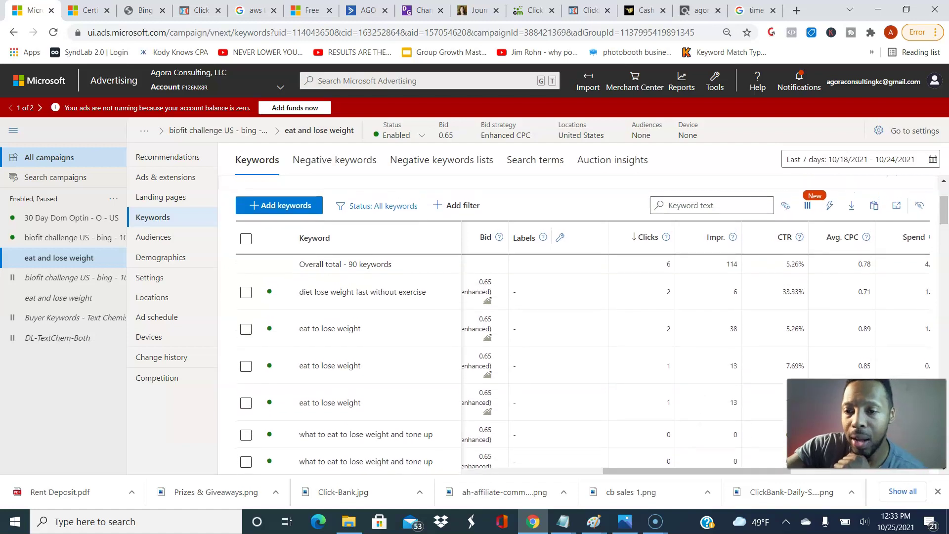
# Step: Sort the "eat and lose weight" keywords by average CPC, highest first, and review their spend and conversion columns
pyautogui.scroll(-1, 583, 325)
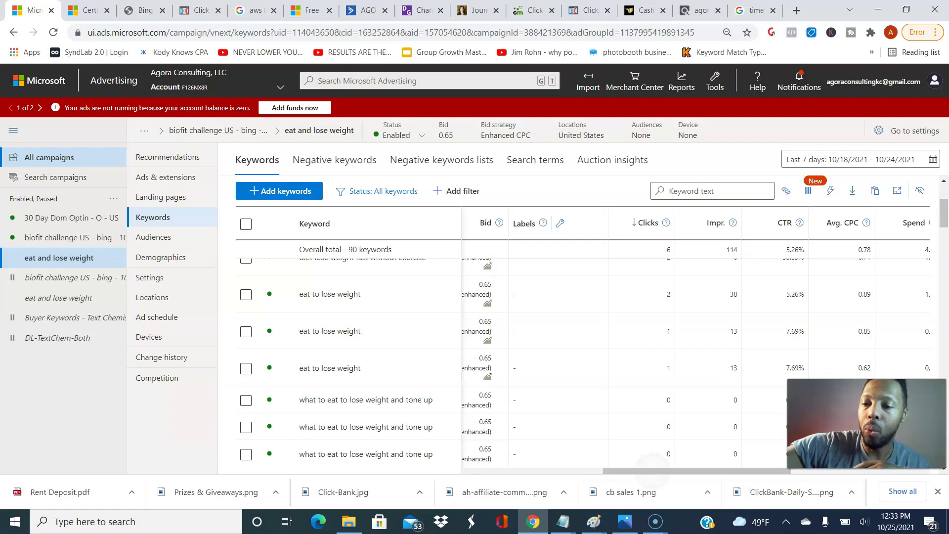
pyautogui.hscroll(3, 592, 346)
pyautogui.hscroll(1, 593, 346)
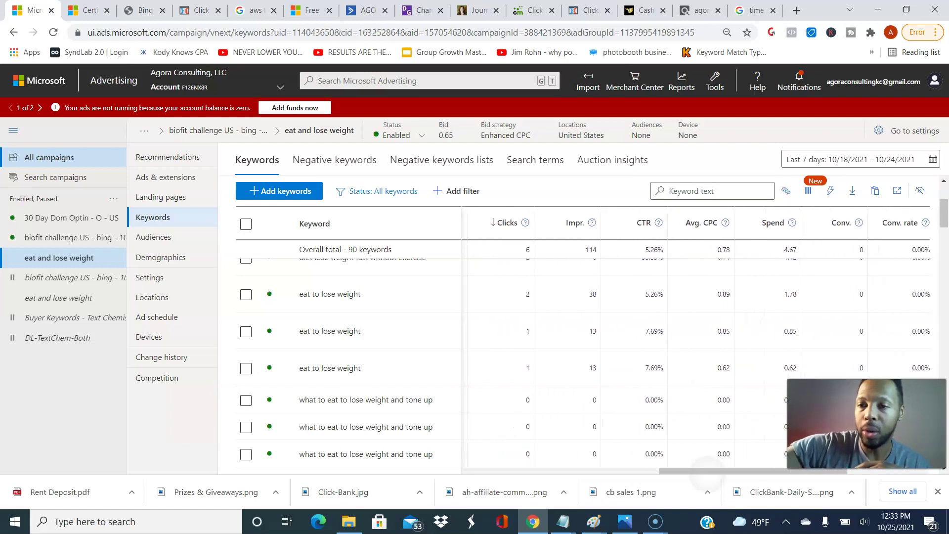
pyautogui.click(698, 222)
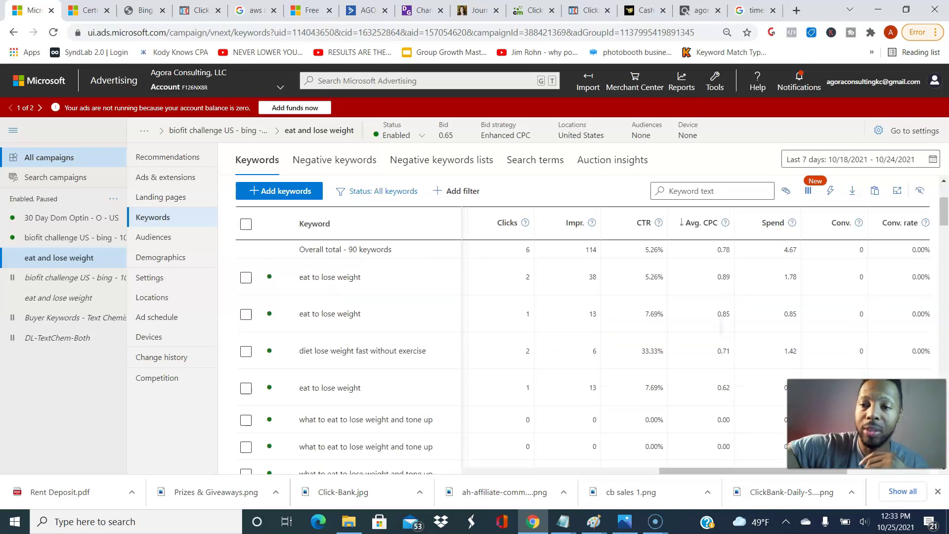
pyautogui.scroll(-3, 578, 321)
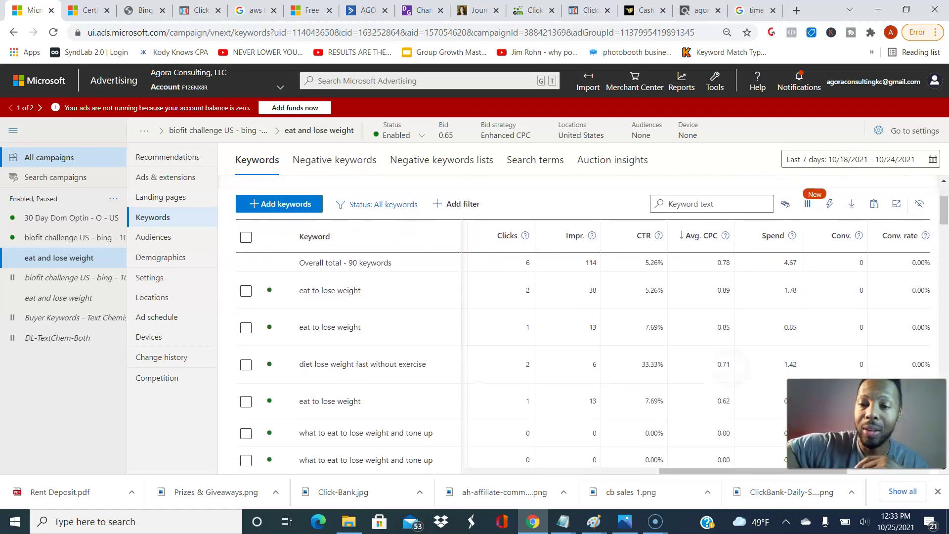
pyautogui.scroll(1, 578, 321)
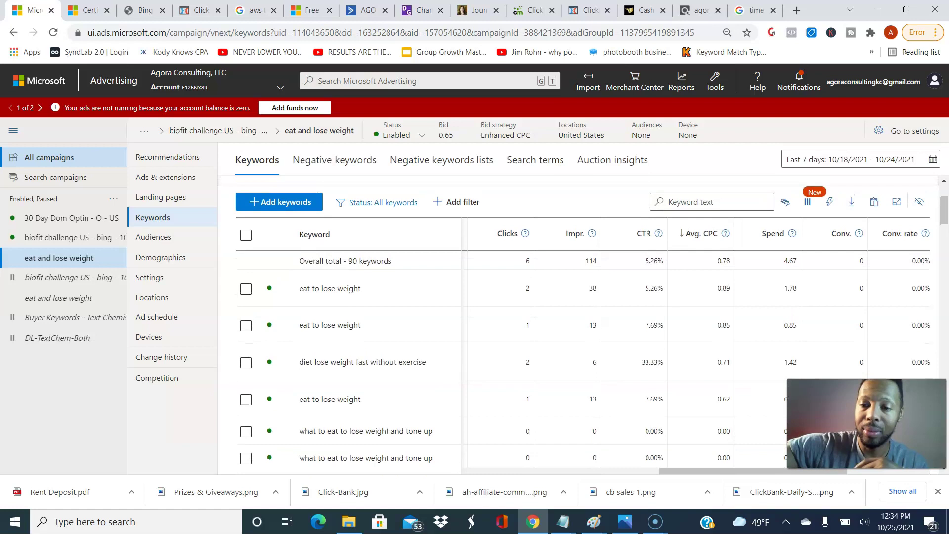
pyautogui.scroll(1, 578, 321)
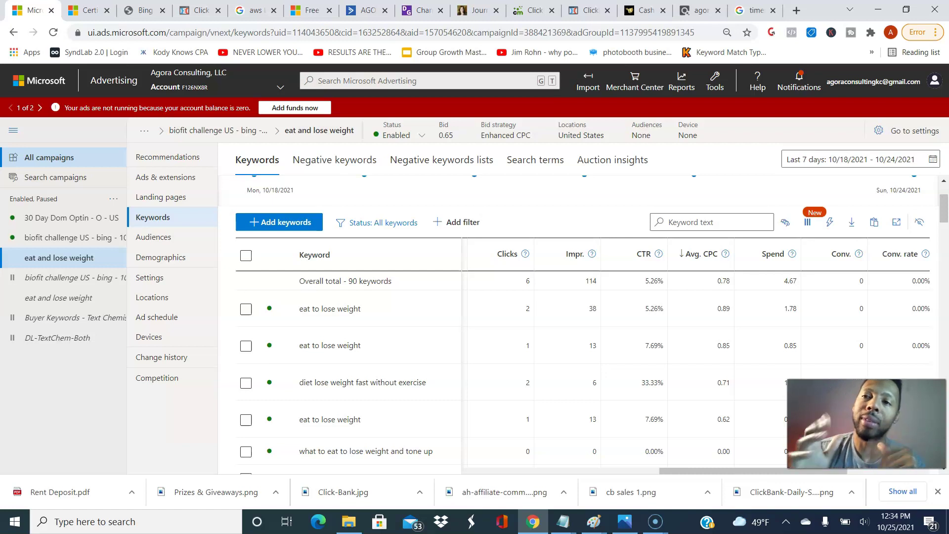
# Step: Check the elapsed time on the Google stopwatch and return to the Microsoft Advertising keywords report
pyautogui.hotkey('ctrl', '9')
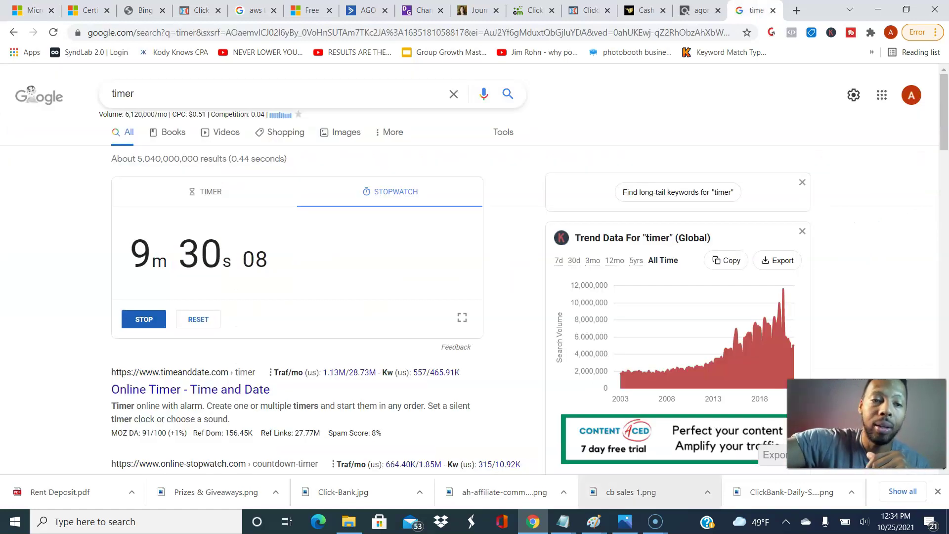
pyautogui.hotkey('ctrl', '1')
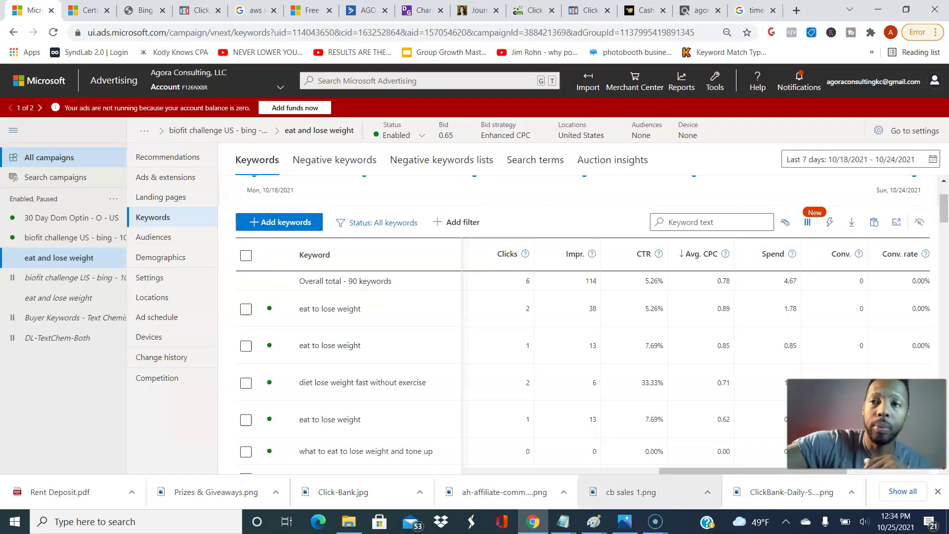
pyautogui.hotkey('ctrl', '9')
pyautogui.press('space')
pyautogui.hotkey('ctrl', '1')
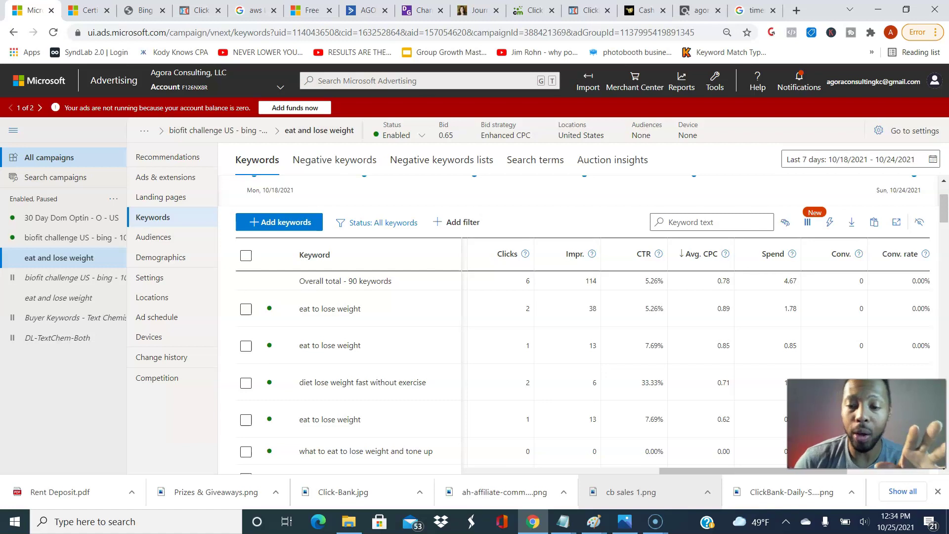
# Step: Switch to the Screencast-O-Matic recorder and bring up its recordings window
pyautogui.click(656, 520)
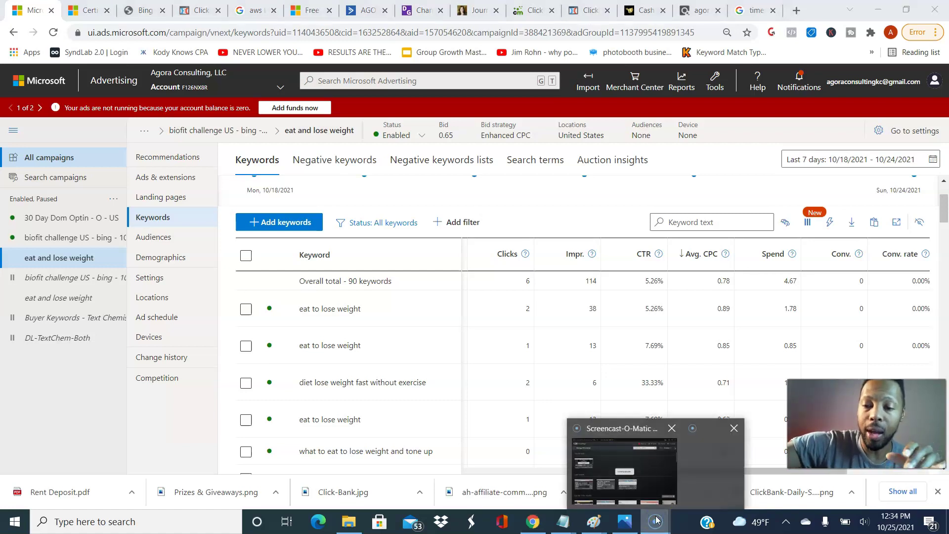
pyautogui.click(528, 186)
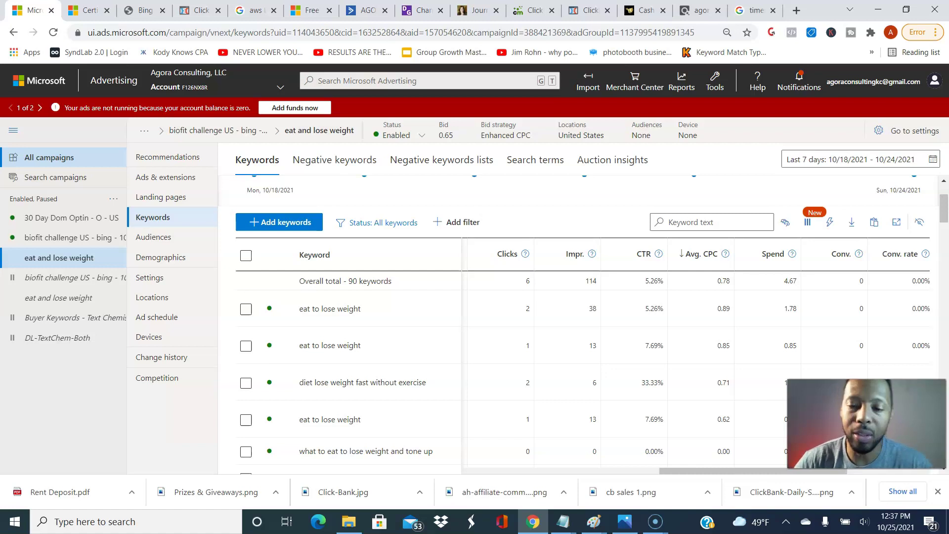
pyautogui.click(655, 524)
pyautogui.click(706, 478)
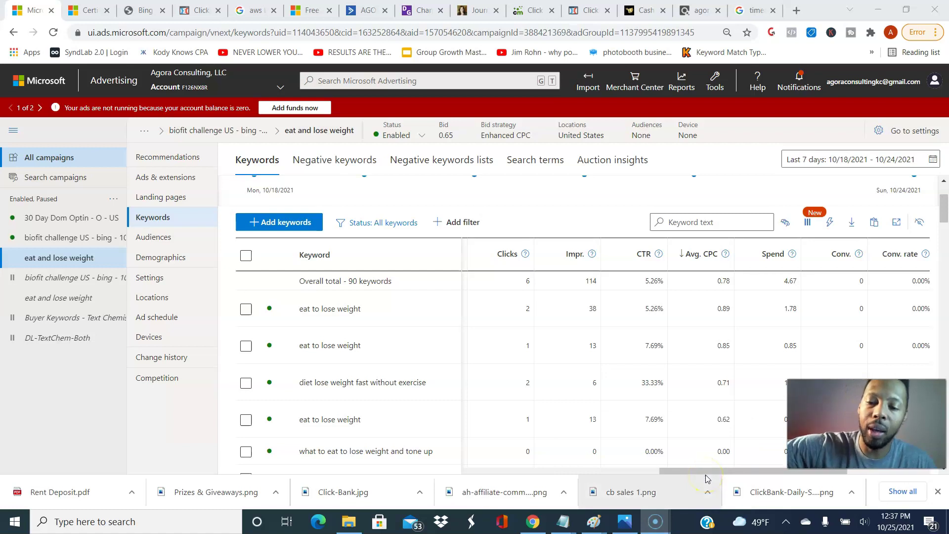
pyautogui.click(626, 472)
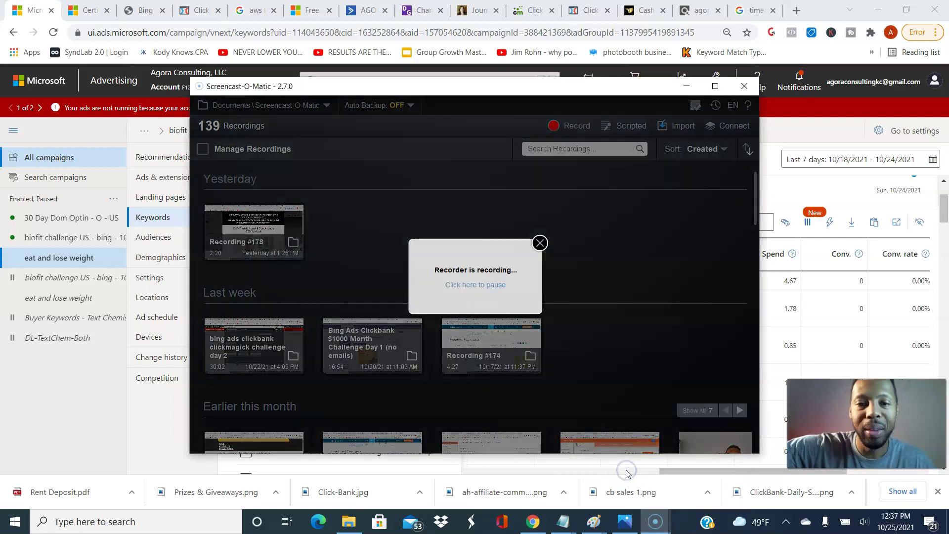